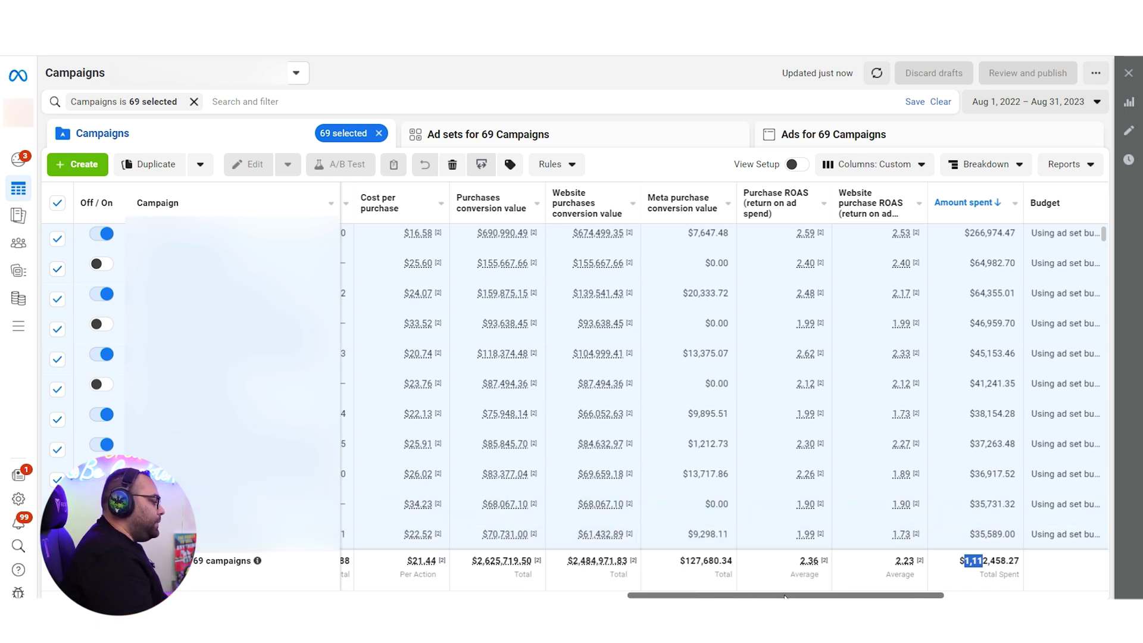
Step: Limit the campaign report for the selected campaigns to Aug 1, 2022 – Aug 31, 2022 to review that month's spend and ROAS
drag(785, 597, 796, 597)
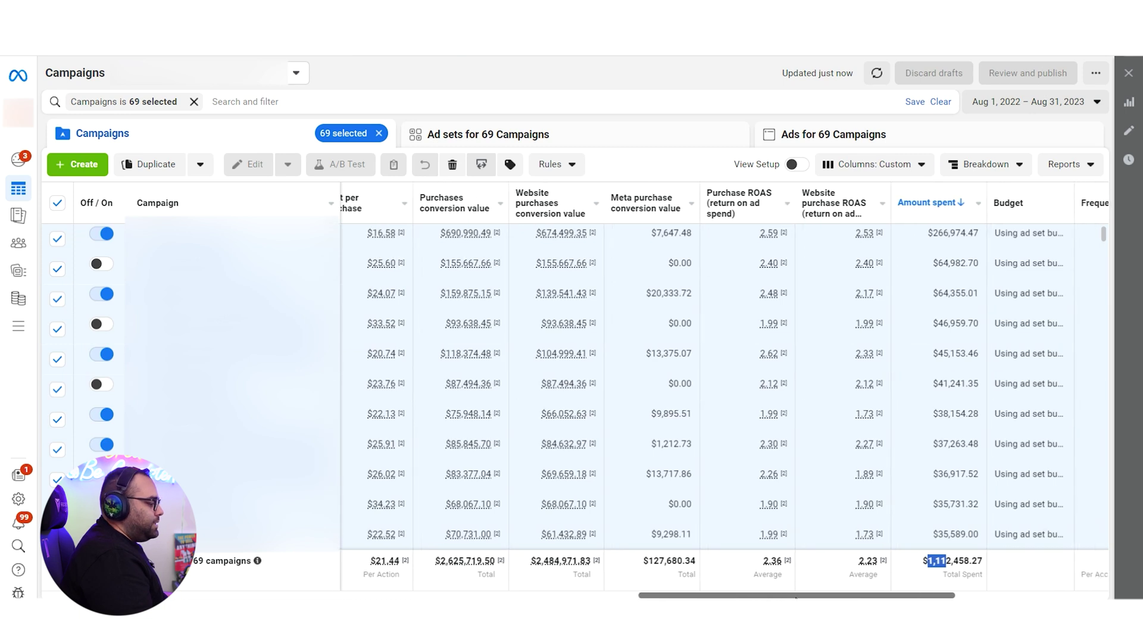
click(1044, 114)
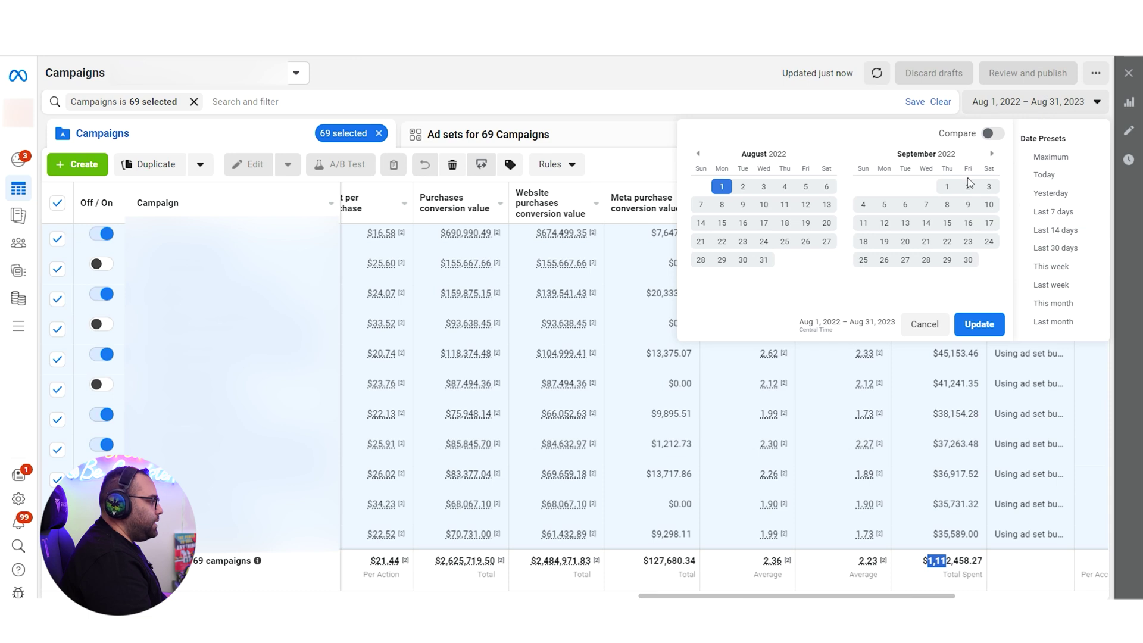
click(722, 187)
click(764, 260)
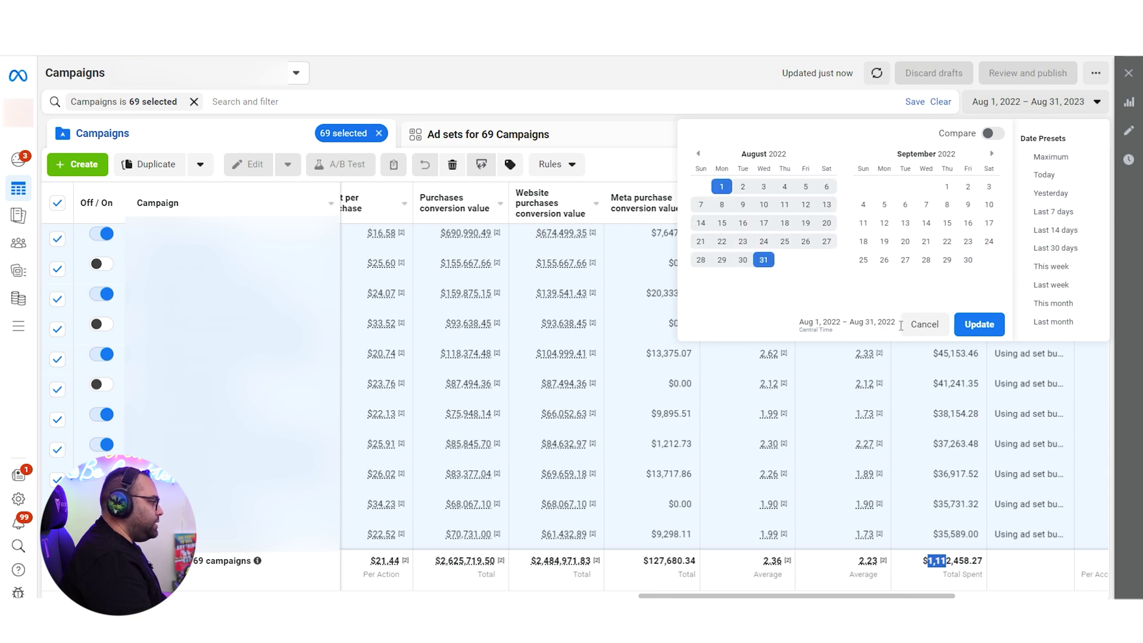
click(986, 326)
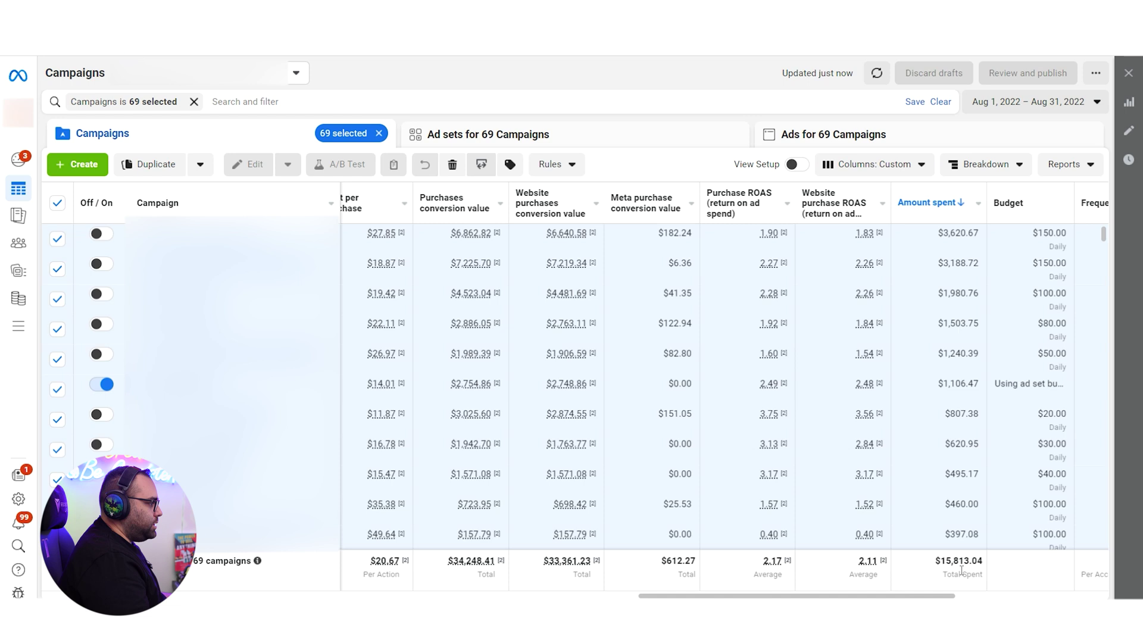
Step: Change the campaign report's date range to Sep 1, 2022 – Sep 30, 2022 to review September's results
click(1065, 109)
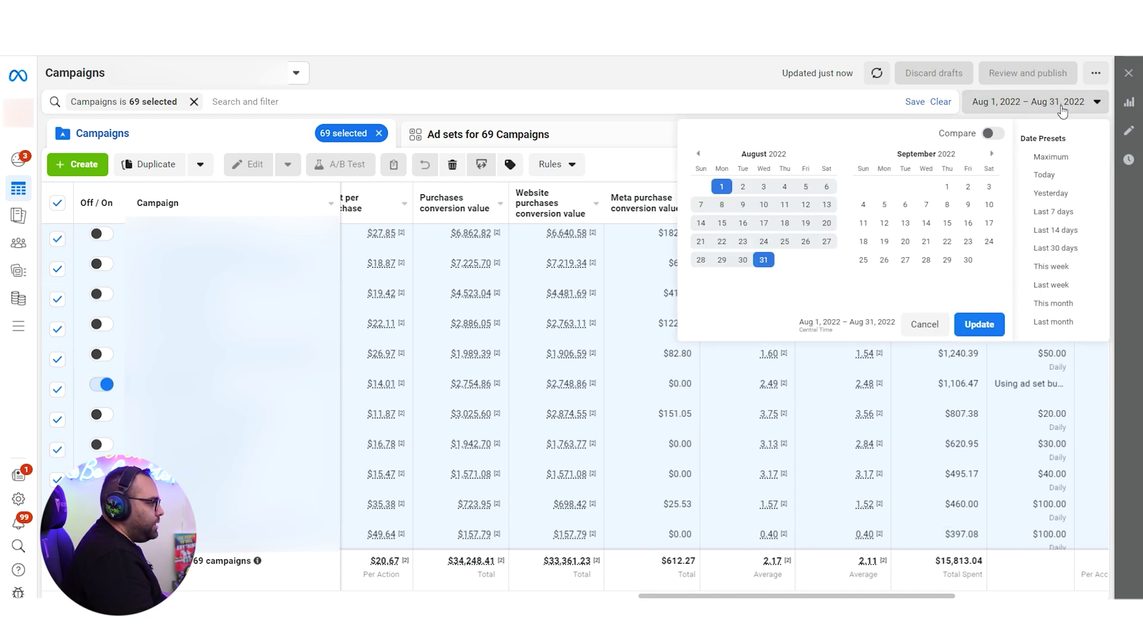
click(946, 186)
click(970, 261)
click(980, 324)
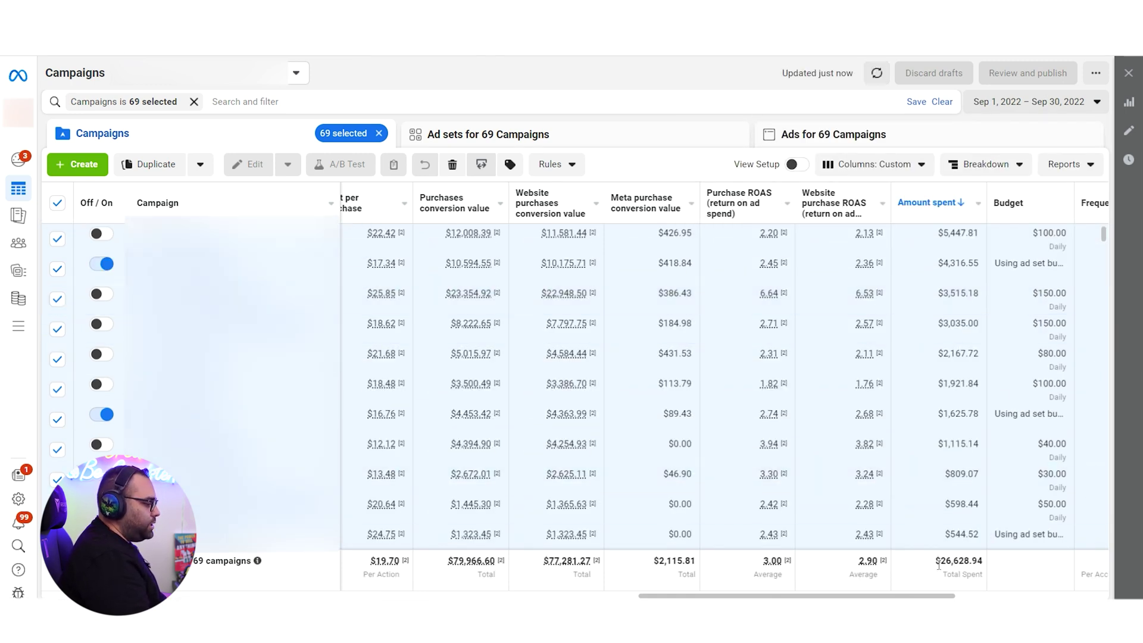
Step: Change the campaign report's date range to Oct 1, 2022 – Oct 31, 2022 to review October's results
click(1006, 115)
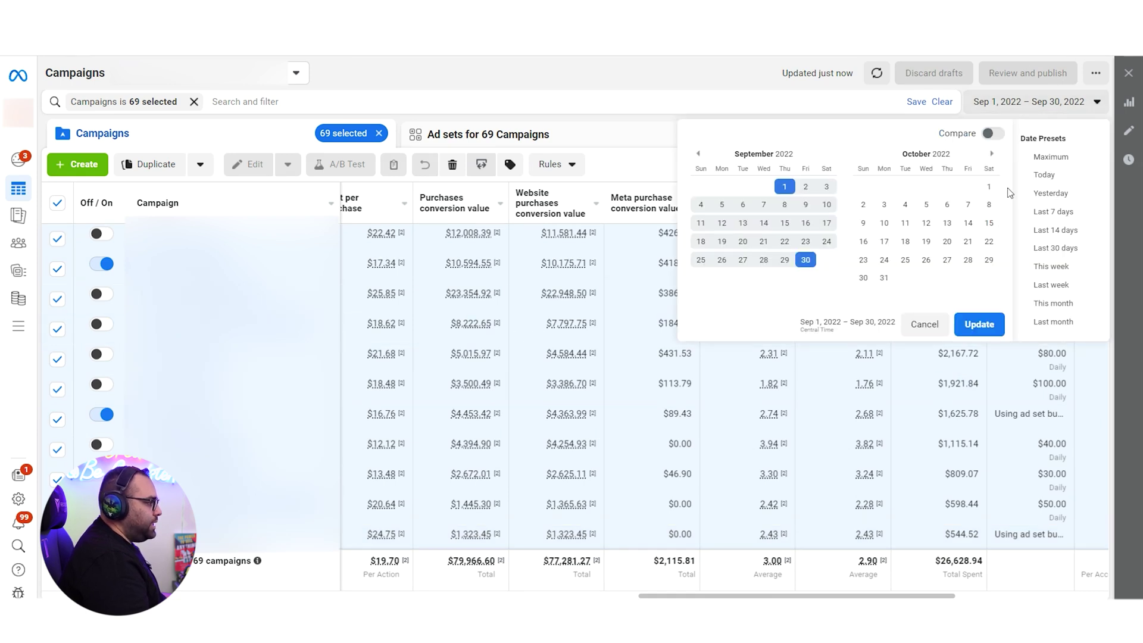
click(989, 186)
click(884, 278)
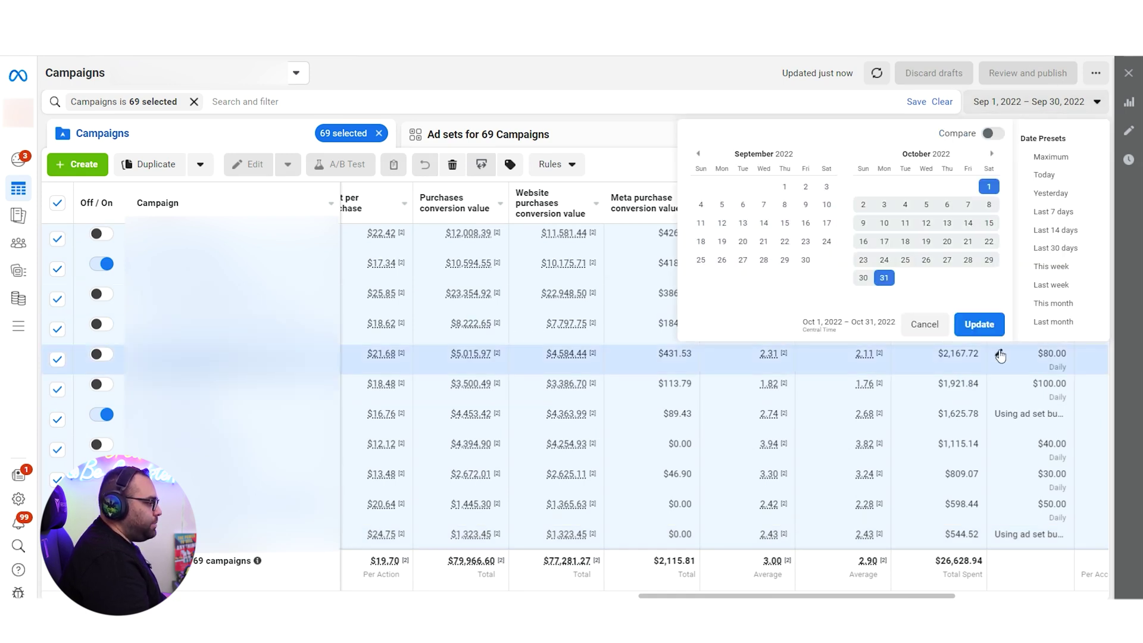
click(979, 324)
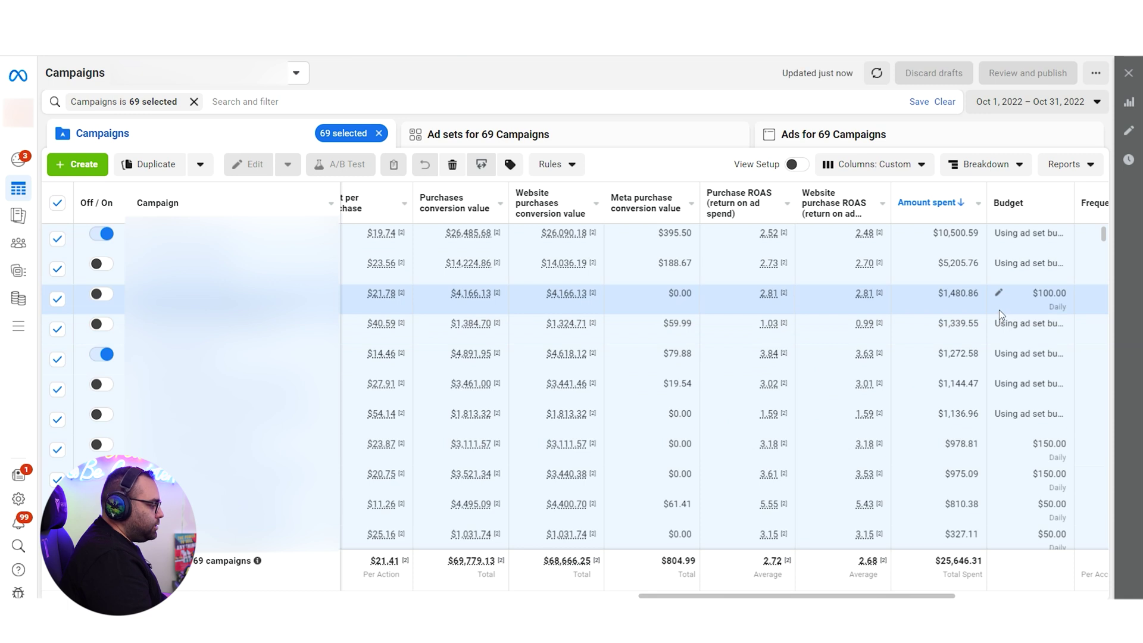
Step: Change the campaign report's date range to Nov 1, 2022 – Nov 30, 2022 to review November's results
click(1028, 100)
click(906, 188)
click(926, 260)
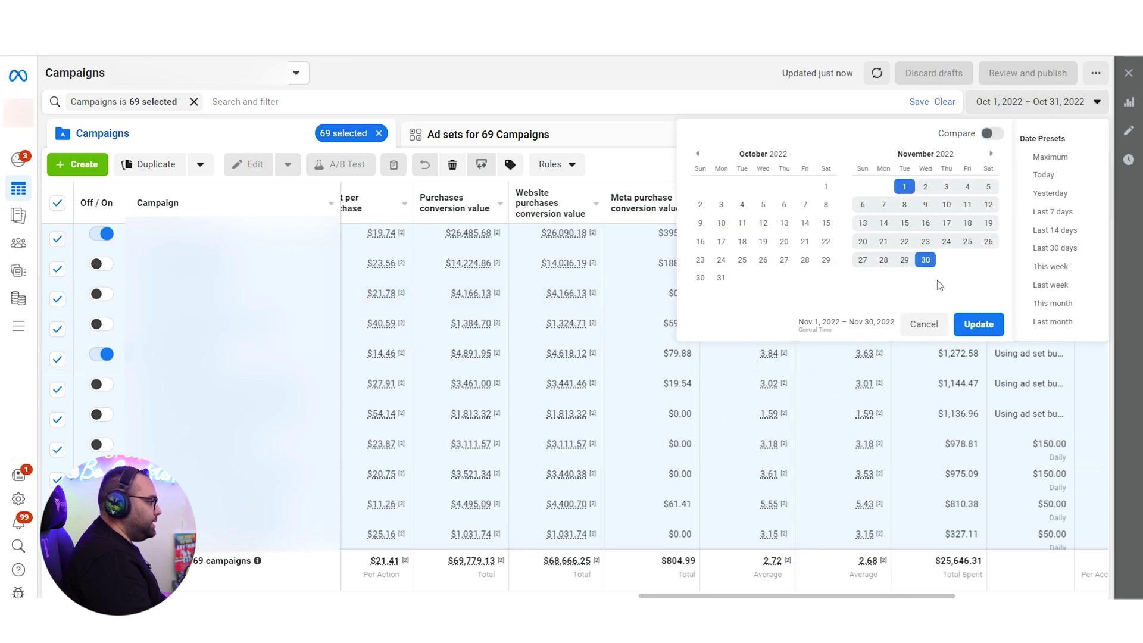
click(980, 325)
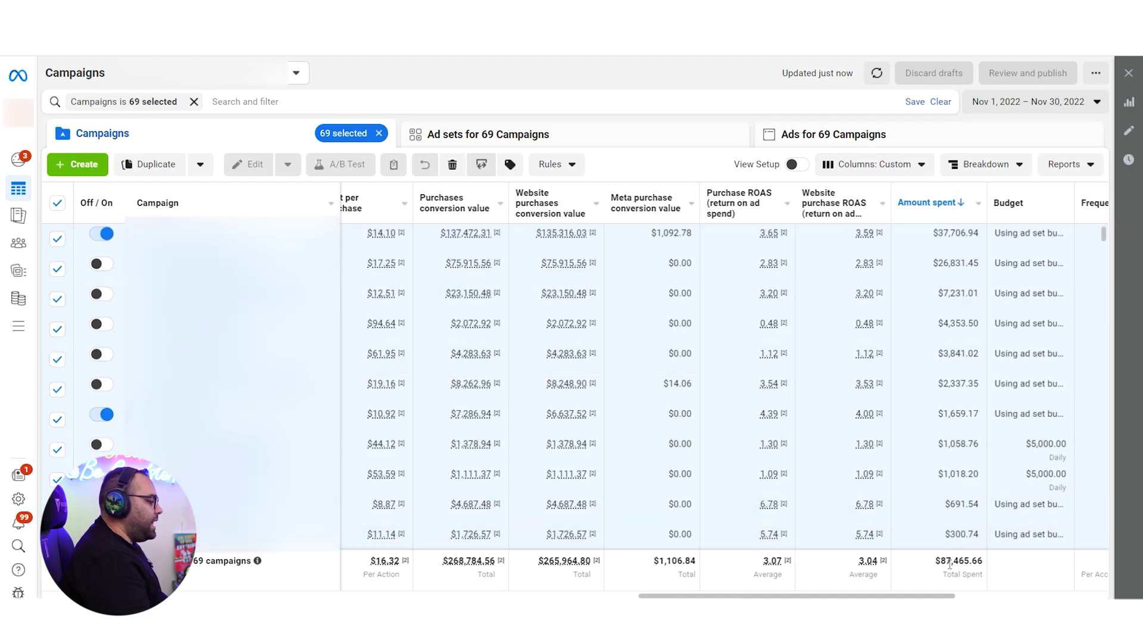
Step: Change the campaign report's date range to Dec 1, 2022 – Dec 31, 2022 to review December's results
click(1034, 101)
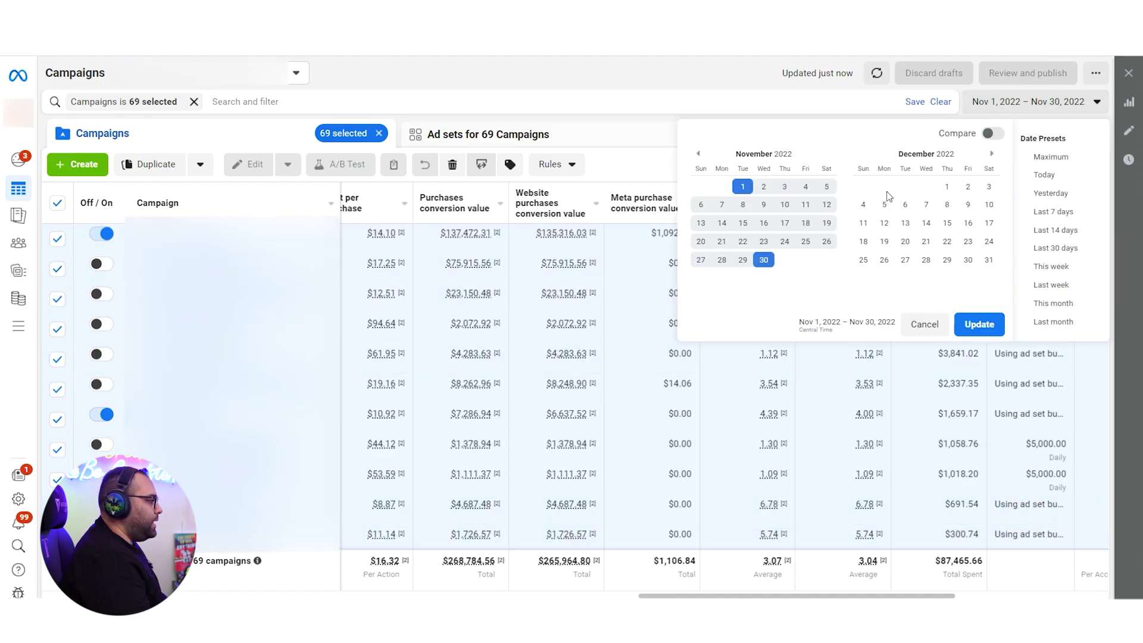
click(946, 188)
click(989, 263)
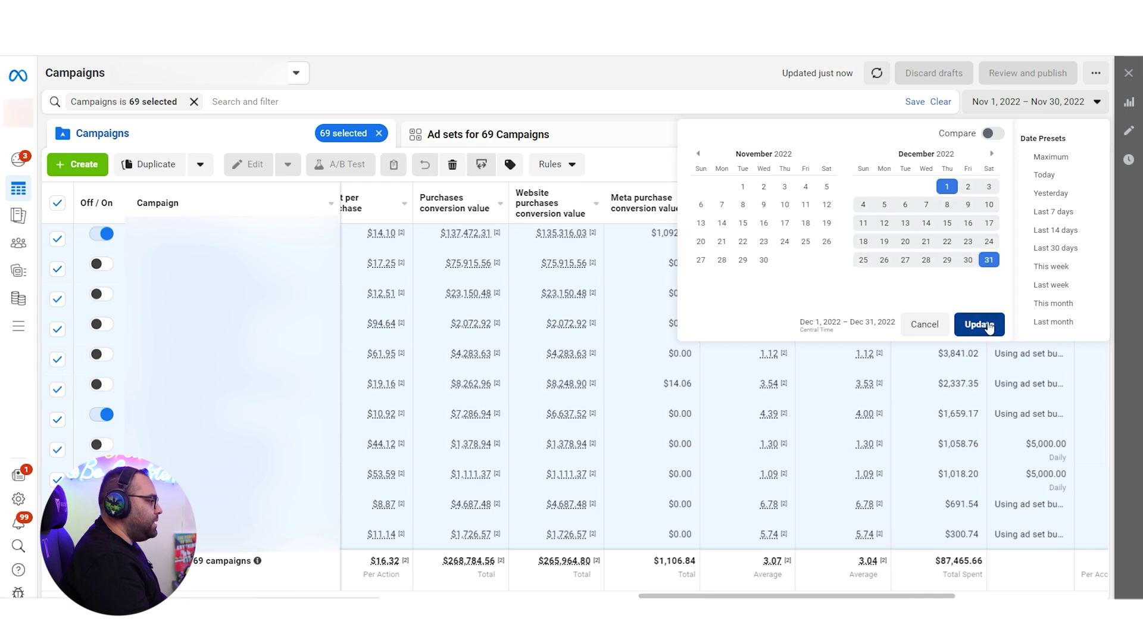
click(980, 324)
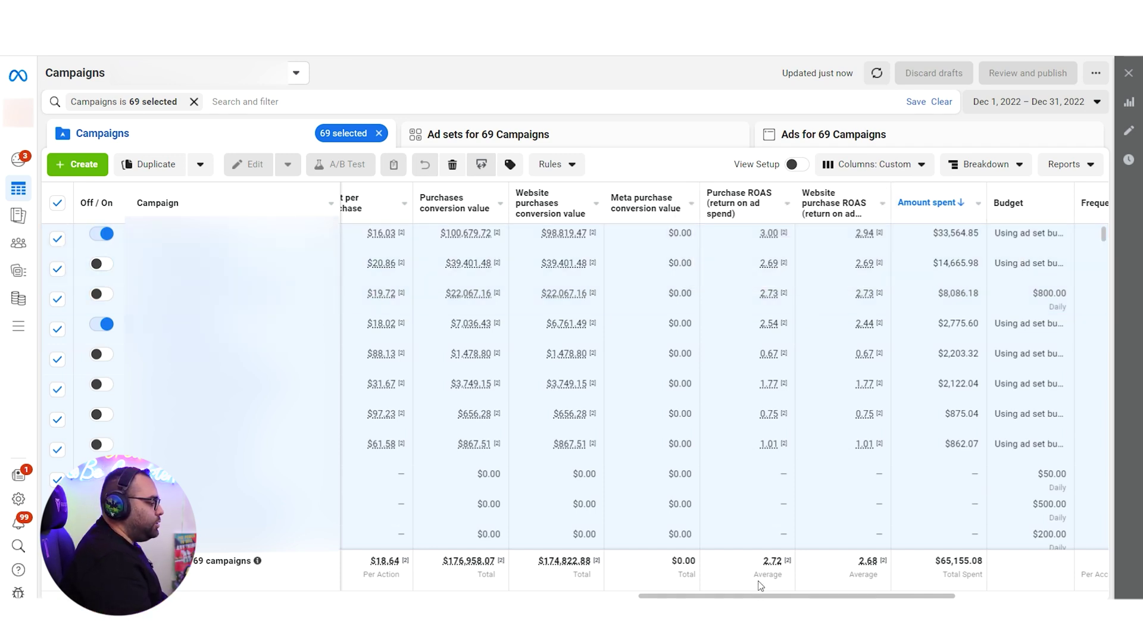
Step: Return the campaign report to Nov 1, 2022 – Nov 30, 2022 to compare November's results with December's
click(1051, 101)
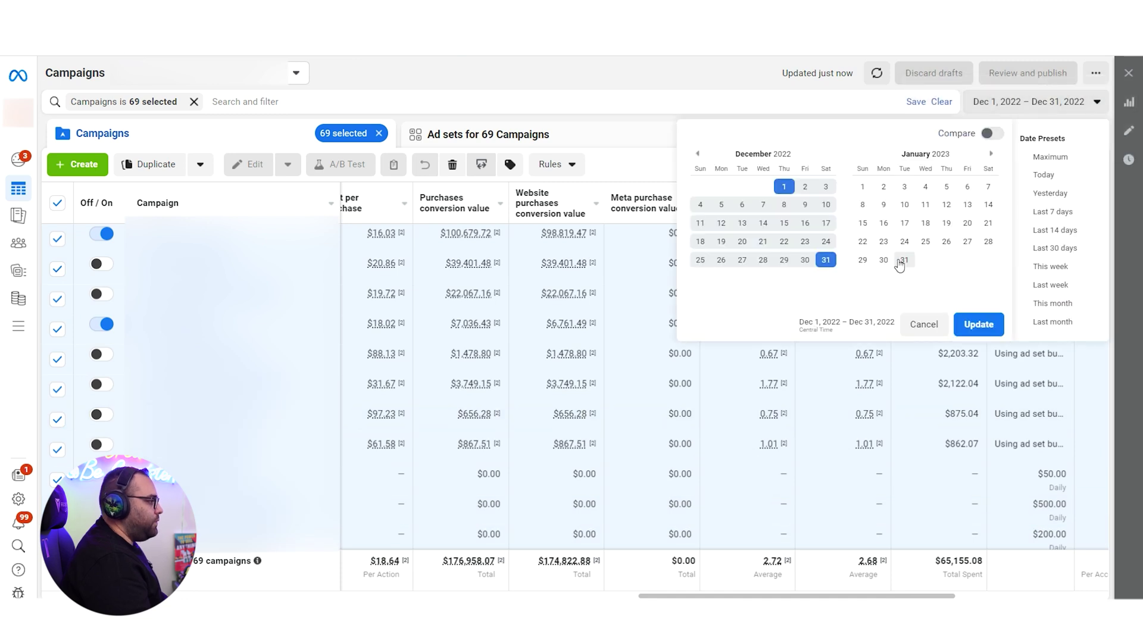
click(698, 154)
click(742, 186)
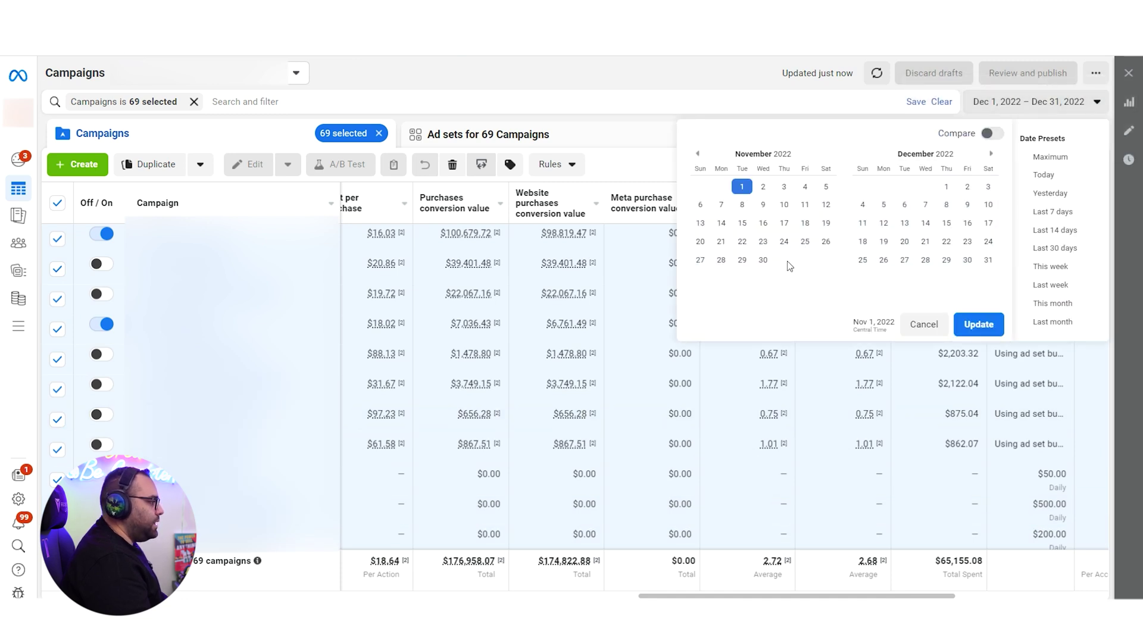
click(763, 260)
click(983, 334)
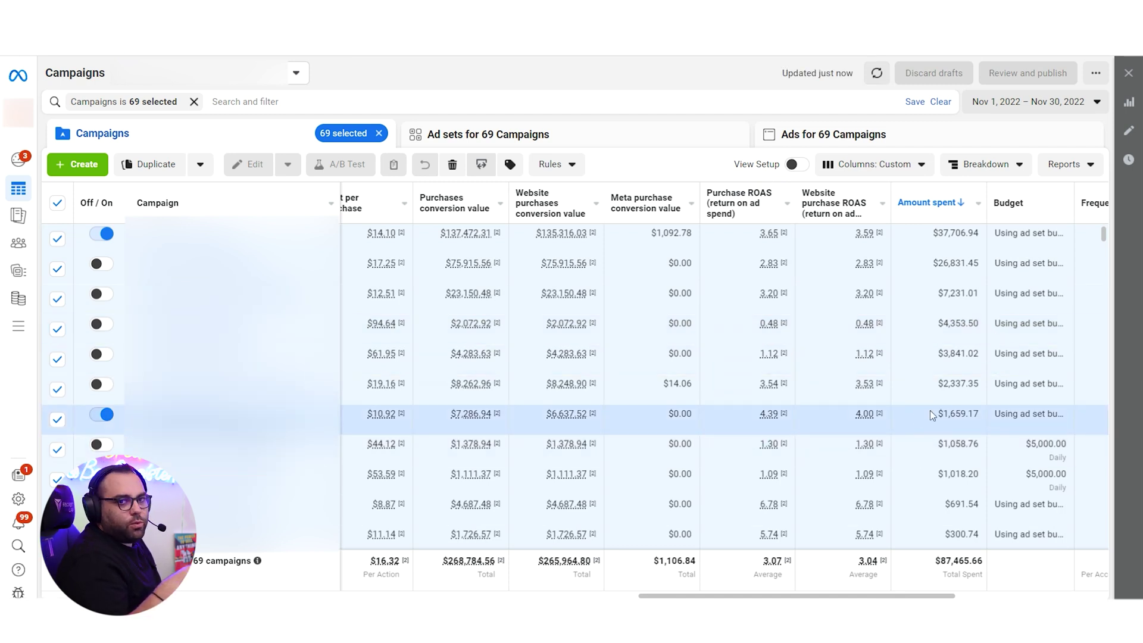
Step: Change the campaign report's date range to Jan 1, 2023 – Jan 31, 2023 to review January's results
click(1035, 102)
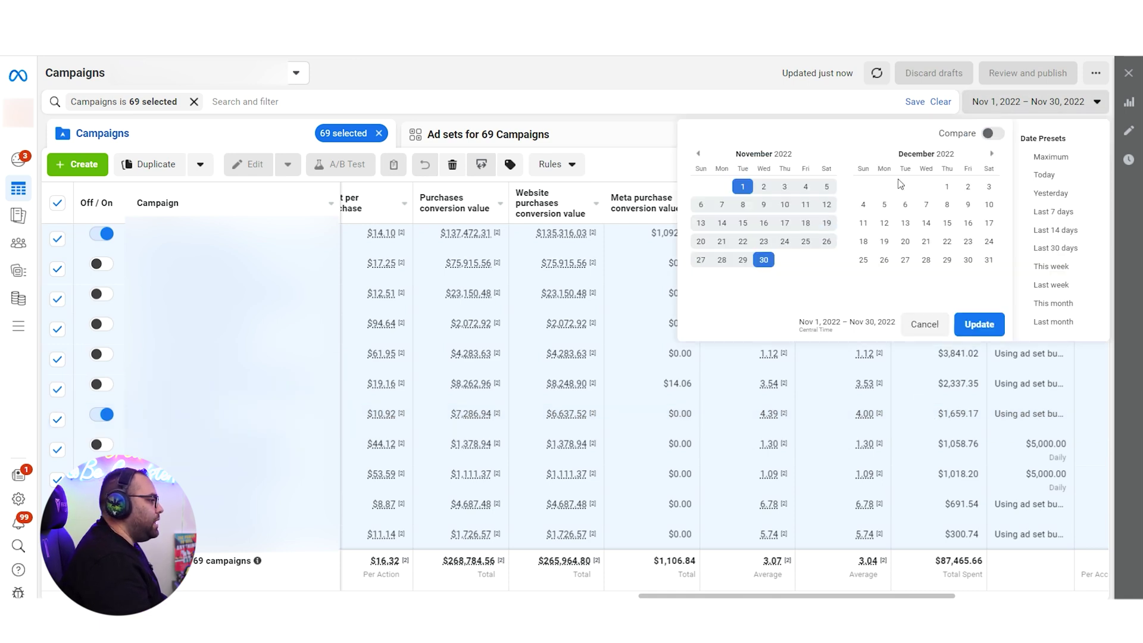
click(994, 155)
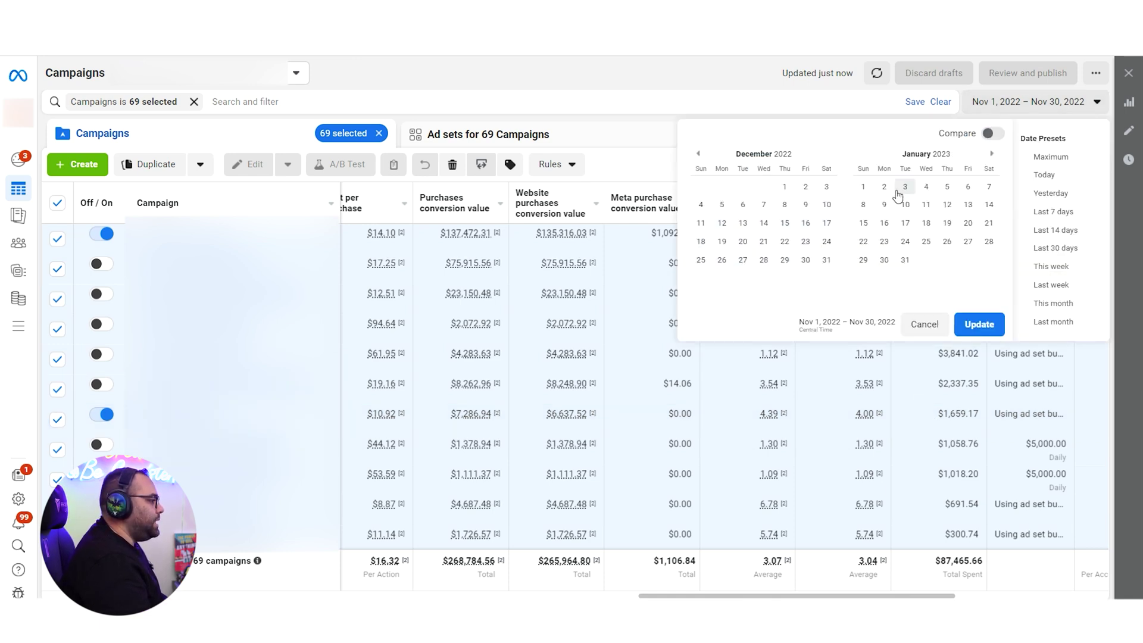
click(864, 187)
click(905, 261)
click(979, 324)
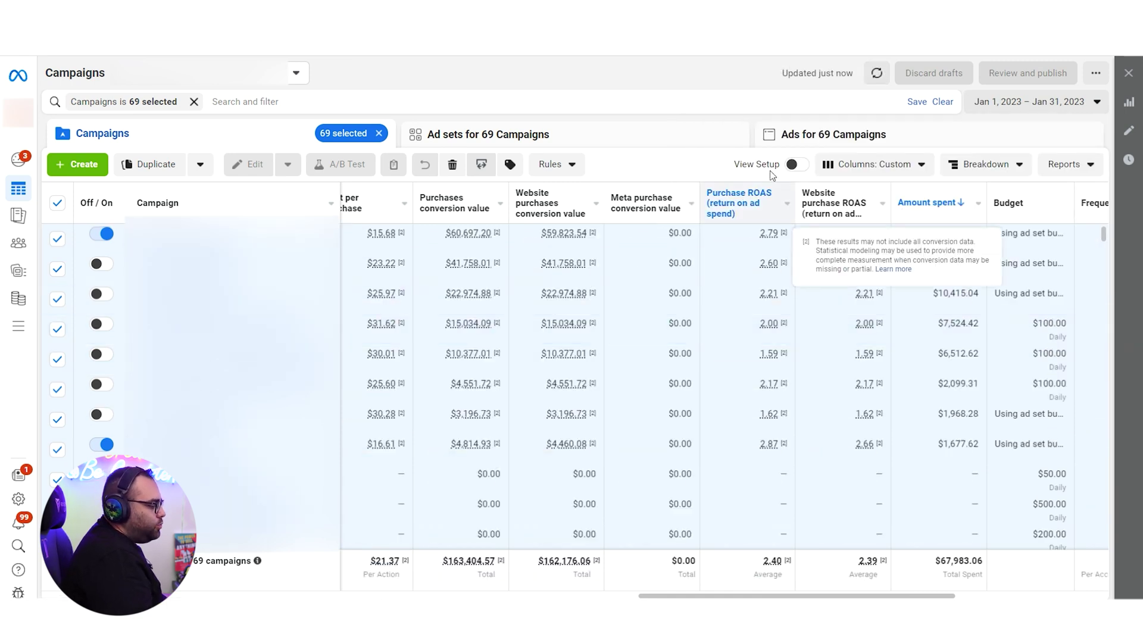
Step: Change the campaign report's date range to Feb 1, 2023 – Feb 28, 2023 to review February's results
click(1016, 102)
click(927, 187)
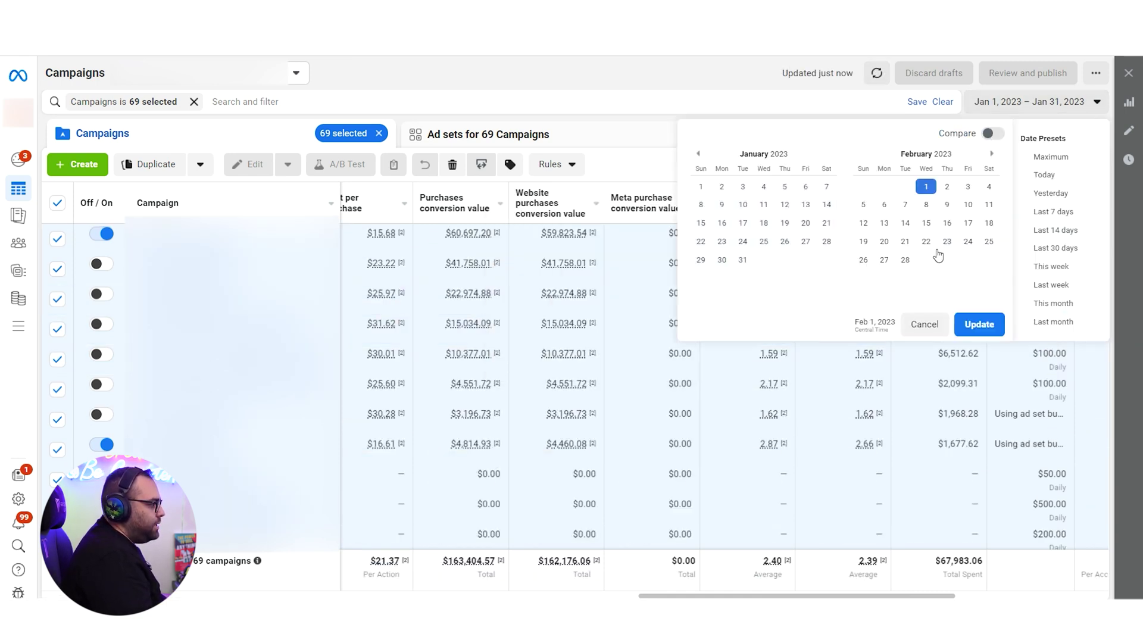
click(906, 261)
click(996, 324)
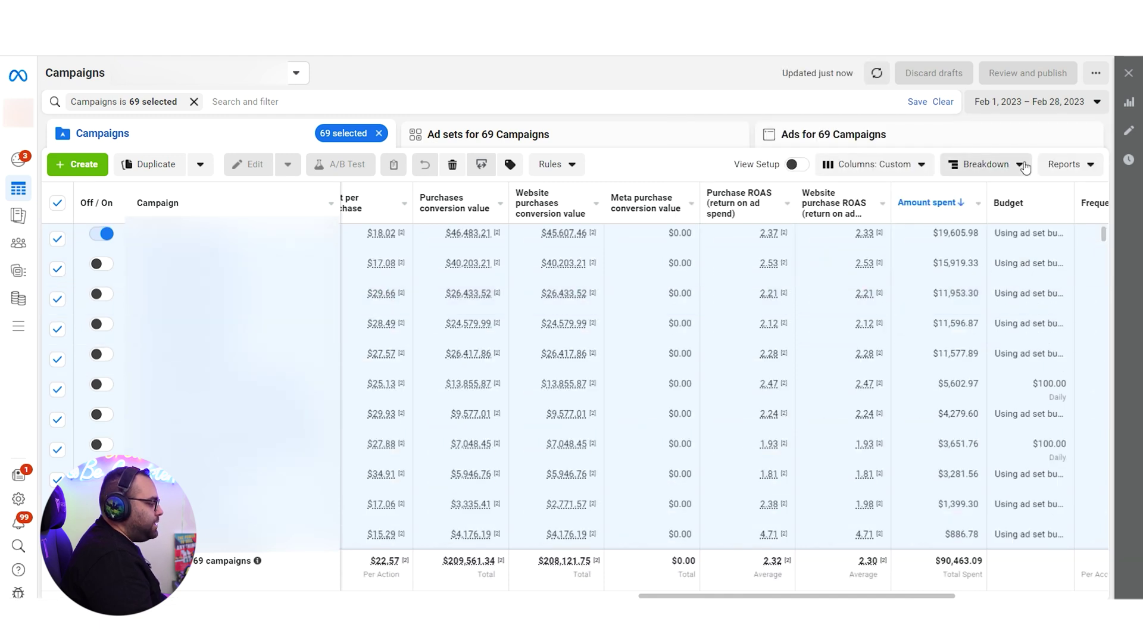
Step: Change the campaign report's date range to Mar 1, 2023 – Mar 31, 2023 to review March's results
click(1035, 106)
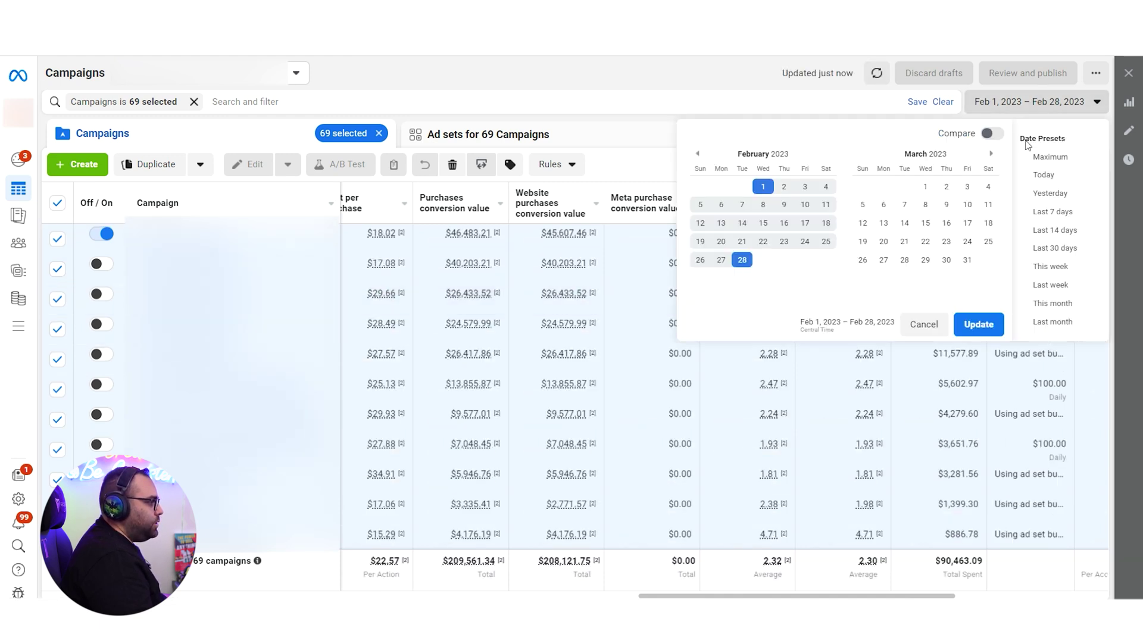
click(926, 187)
click(967, 262)
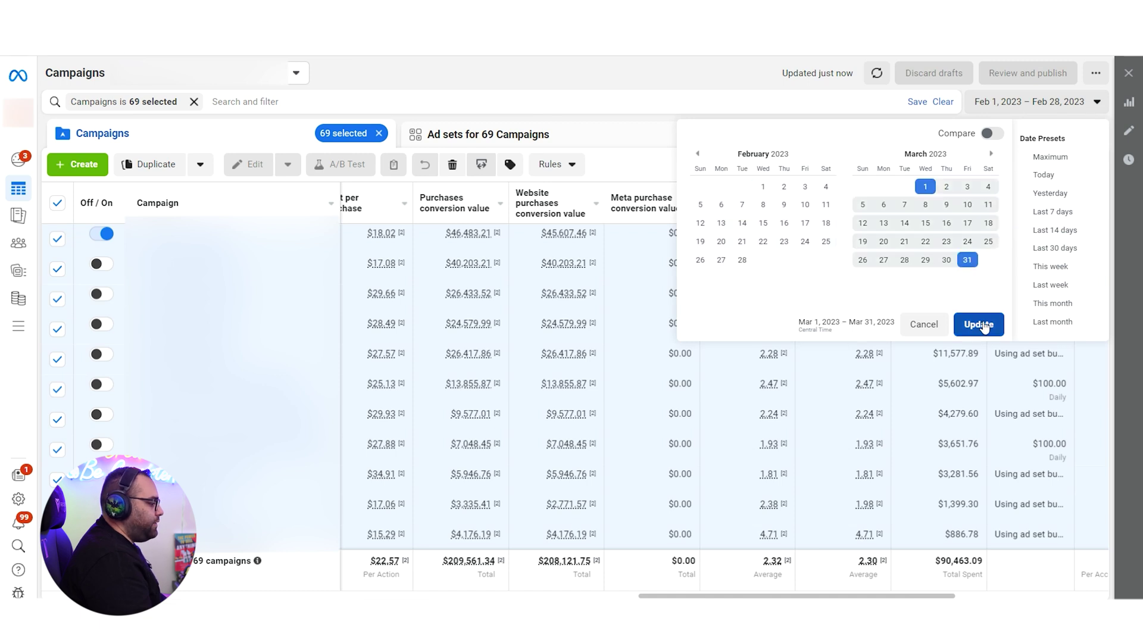
click(981, 325)
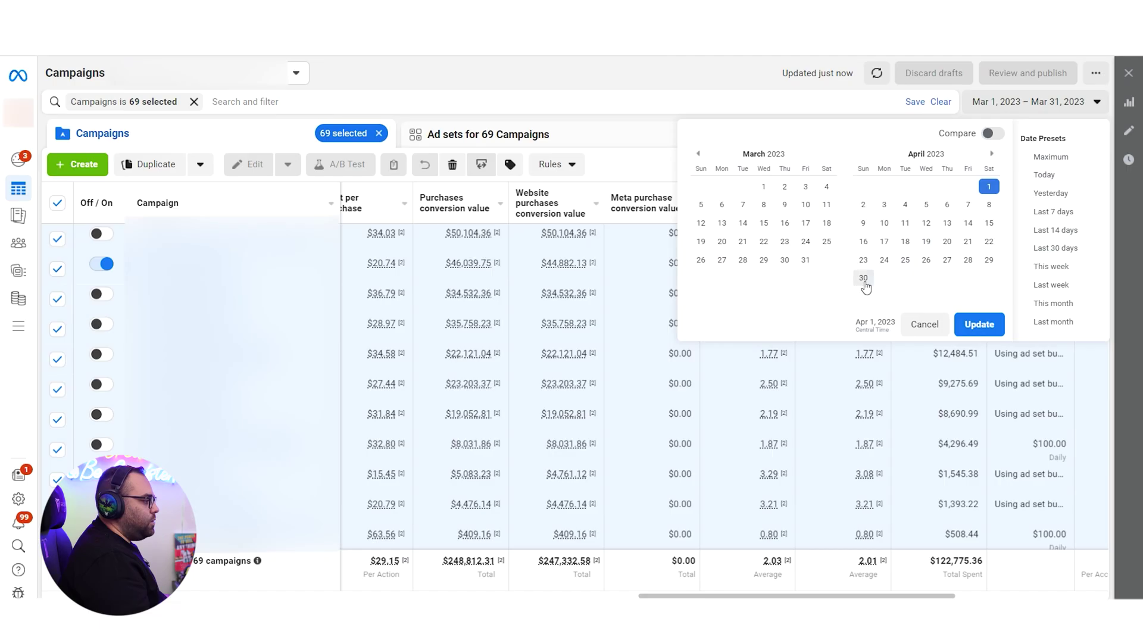
Step: Change the campaign report's date range to Apr 1, 2023 – Apr 30, 2023 to review April's results
click(863, 278)
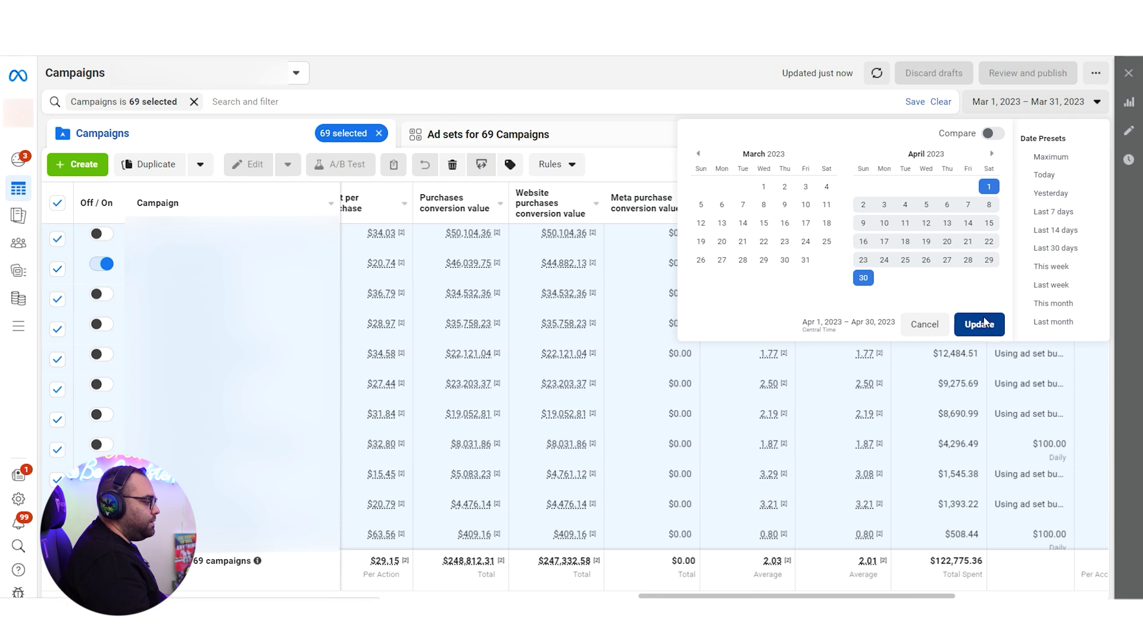
click(981, 324)
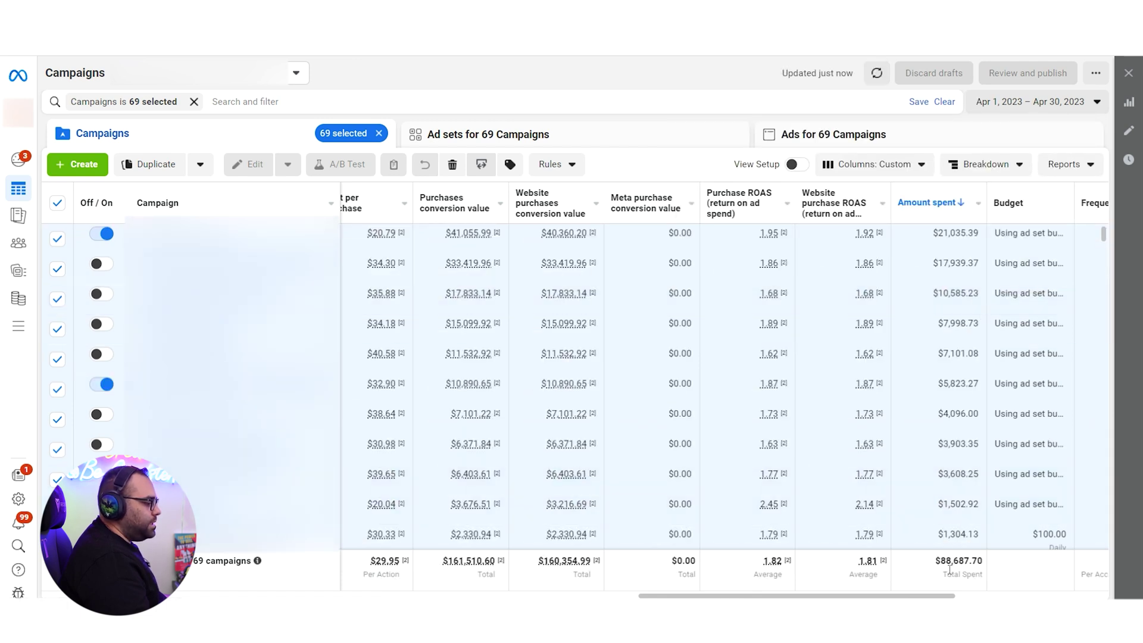
Step: Change the campaign report's date range to May 1, 2023 – May 31, 2023 to review May's results
click(1029, 110)
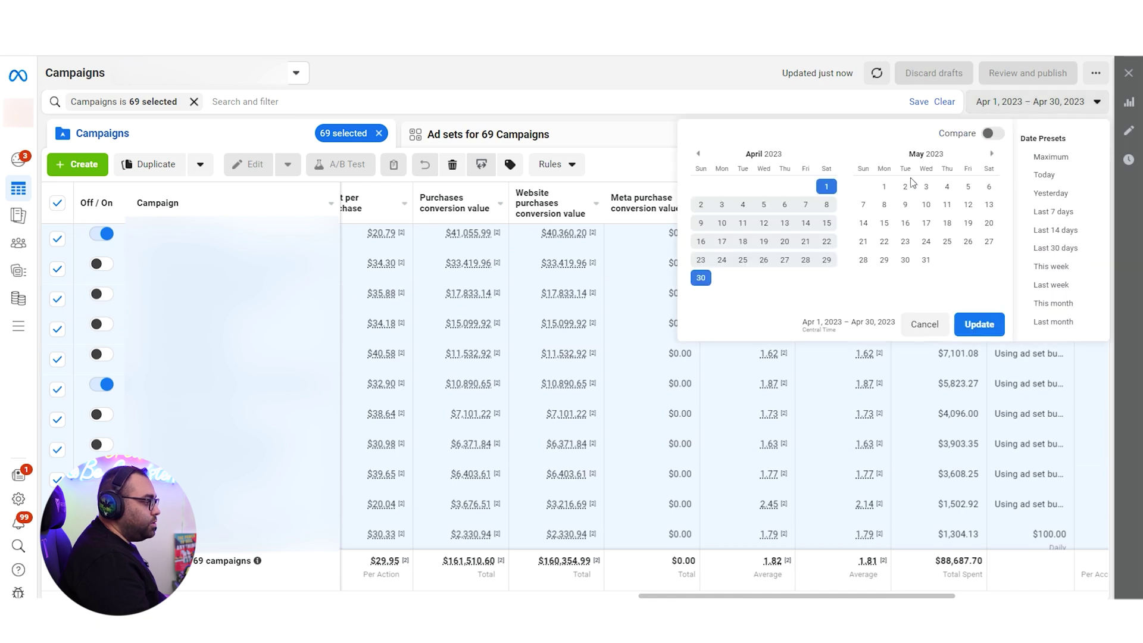
click(885, 188)
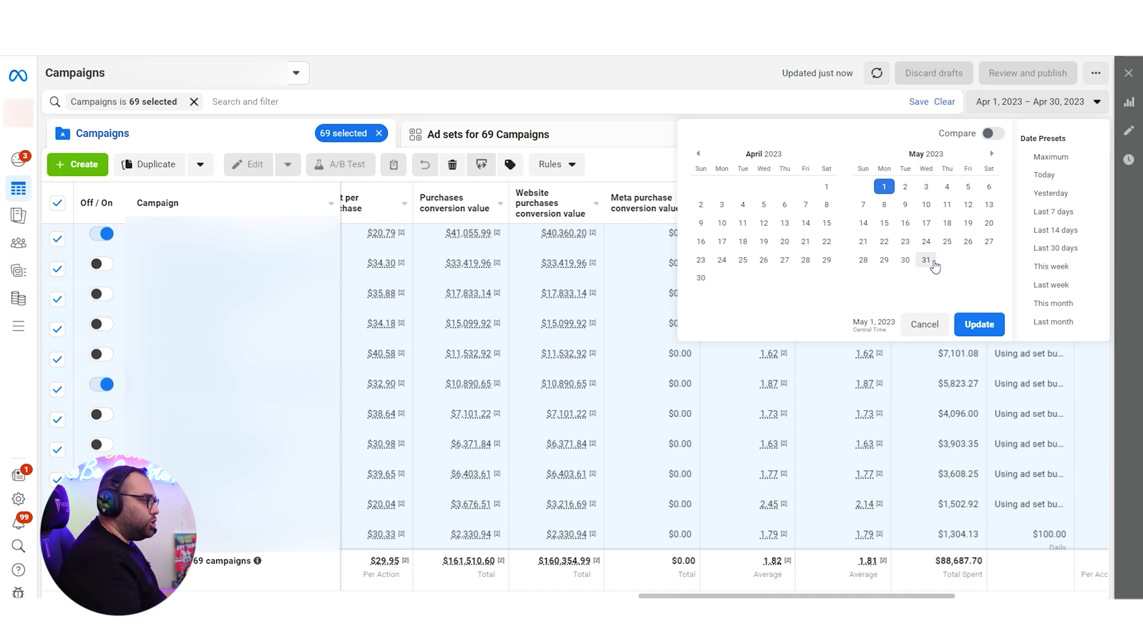
click(926, 260)
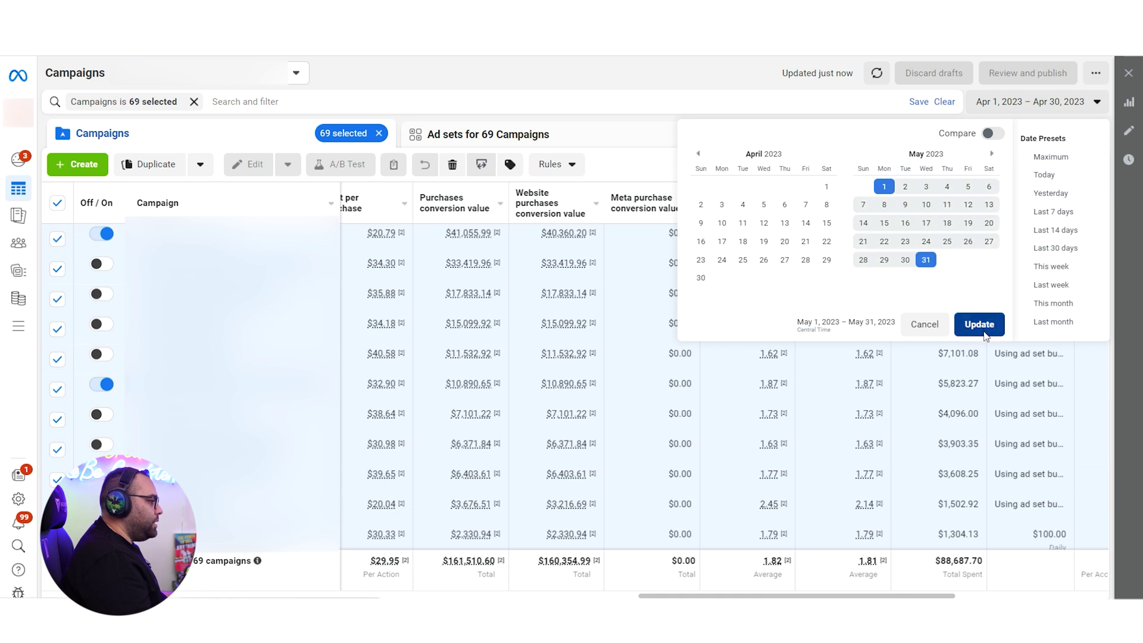
click(982, 330)
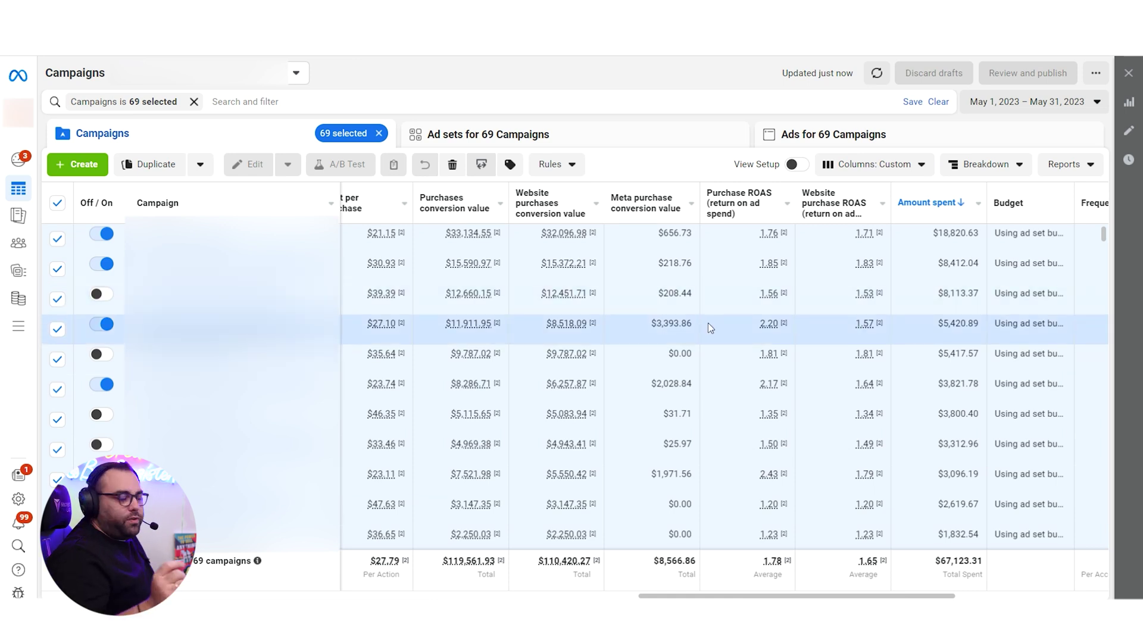
Step: Change the campaign report's date range to Jun 1, 2023 – Jun 30, 2023 to review June's results
click(1034, 102)
click(947, 187)
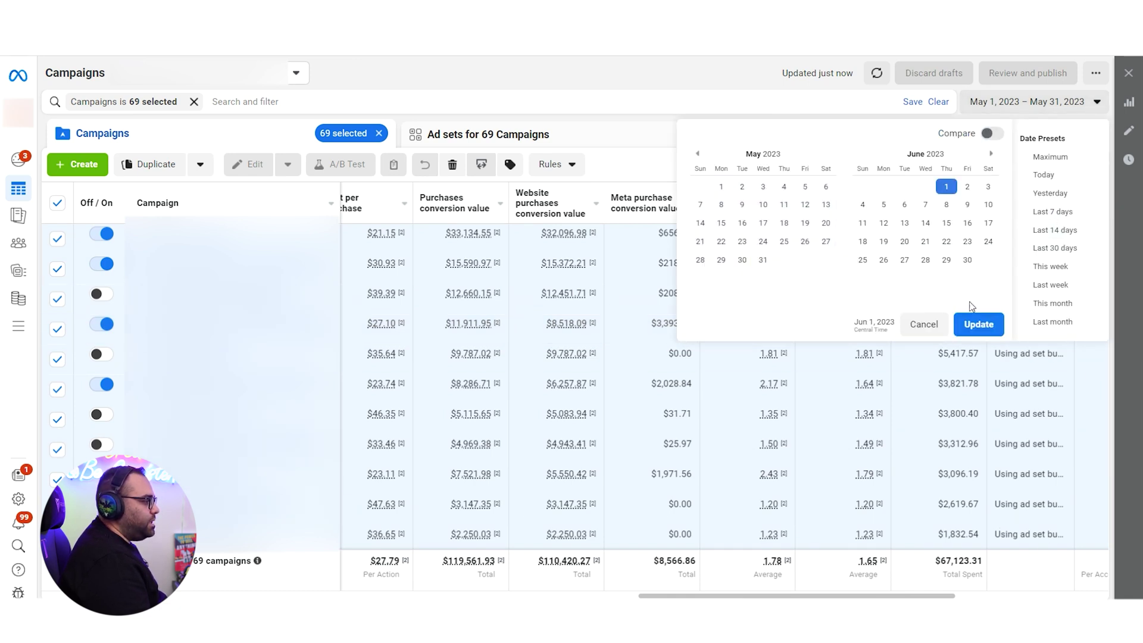
click(968, 263)
click(978, 322)
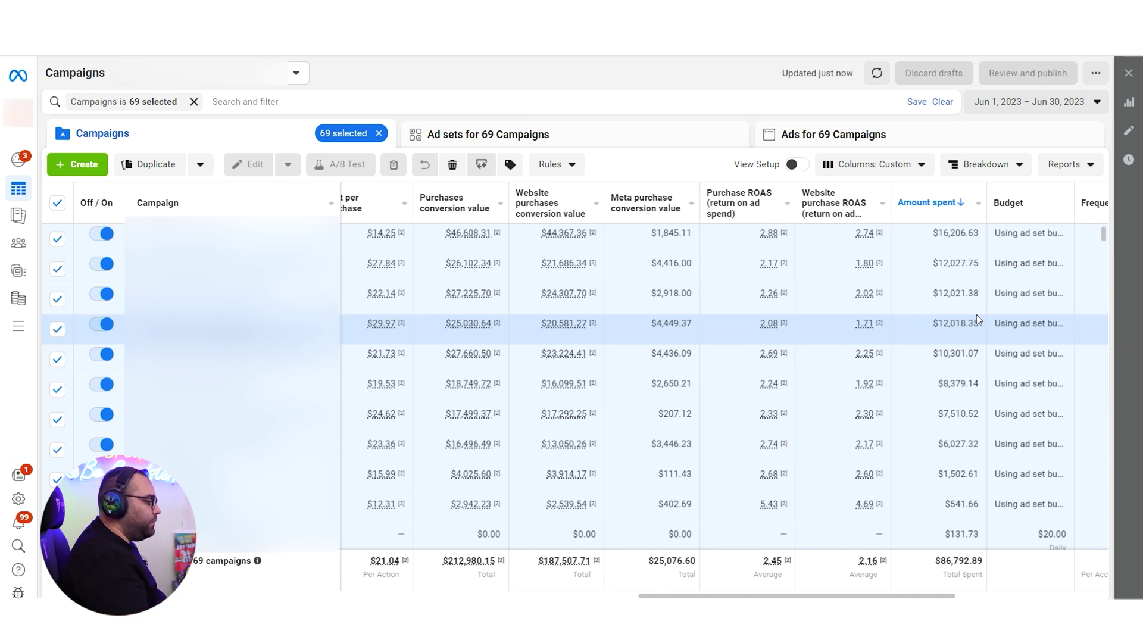
Step: Change the campaign report's date range to Jul 1, 2023 – Jul 31, 2023 to review July's results
click(1034, 102)
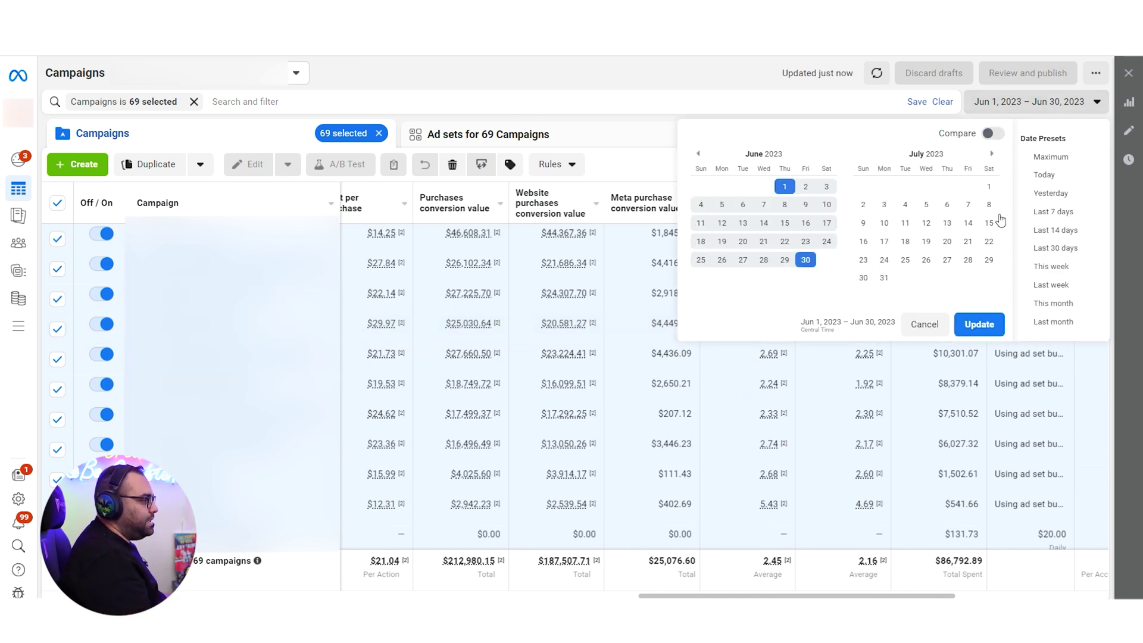
click(991, 187)
click(884, 278)
click(980, 324)
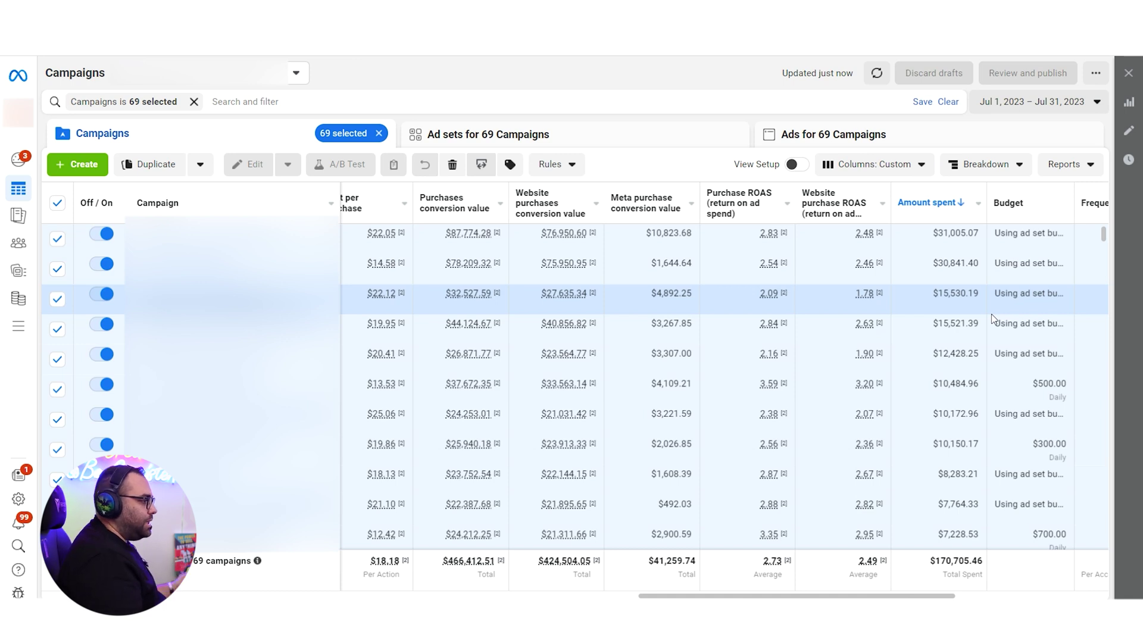
Step: Return the campaign report's date range to Jun 1, 2023 – Jun 30, 2023 to recheck June's results
click(1025, 105)
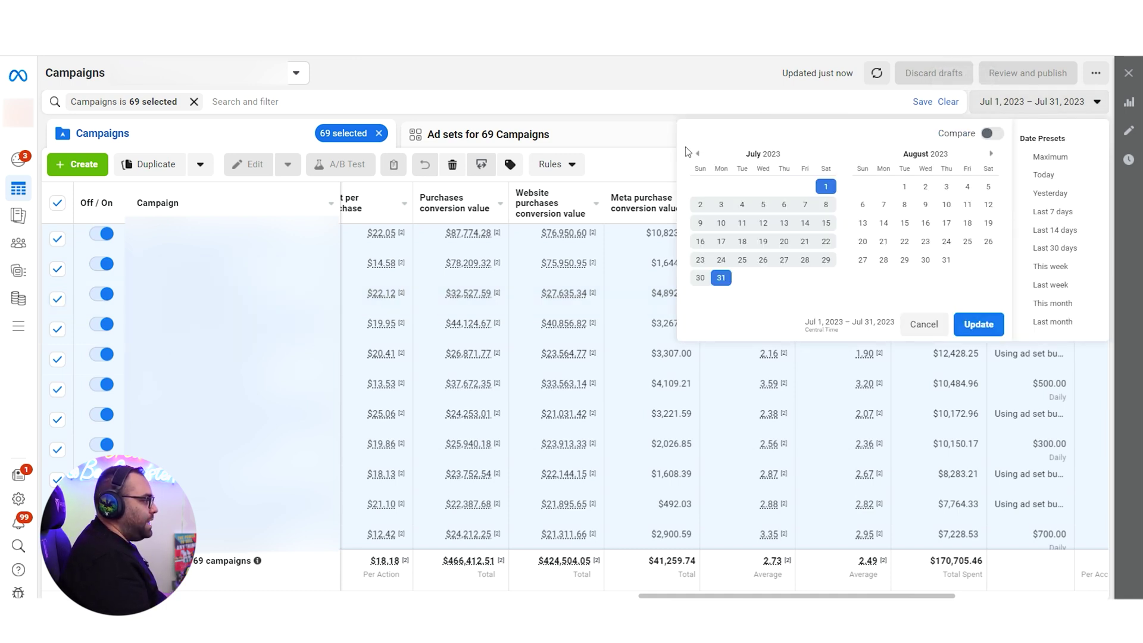
click(698, 156)
click(784, 186)
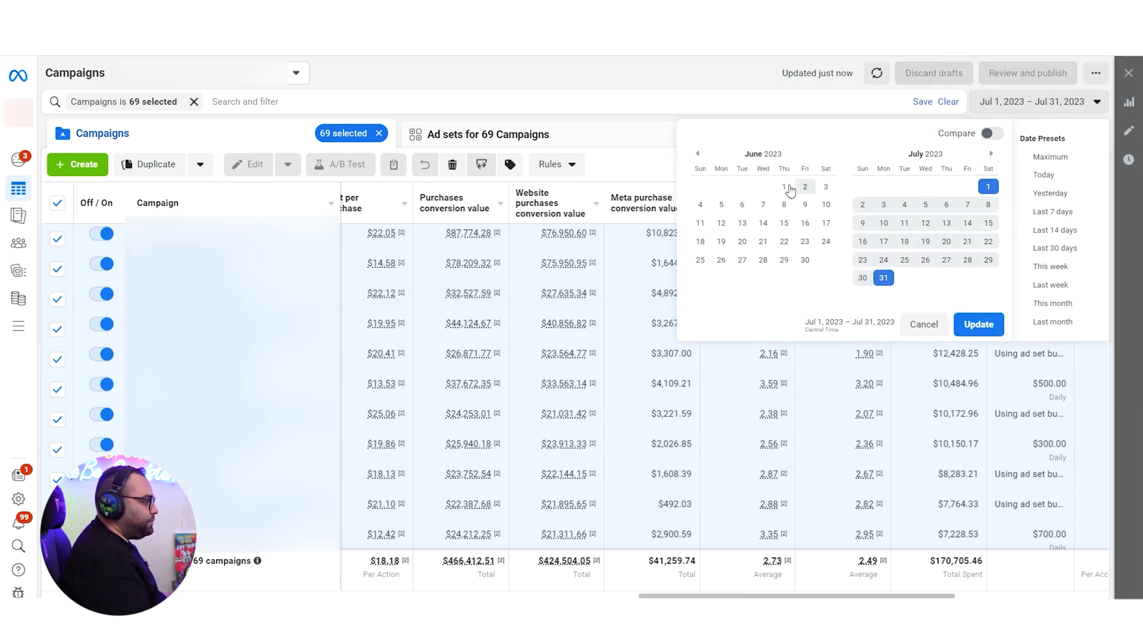
click(804, 267)
click(979, 324)
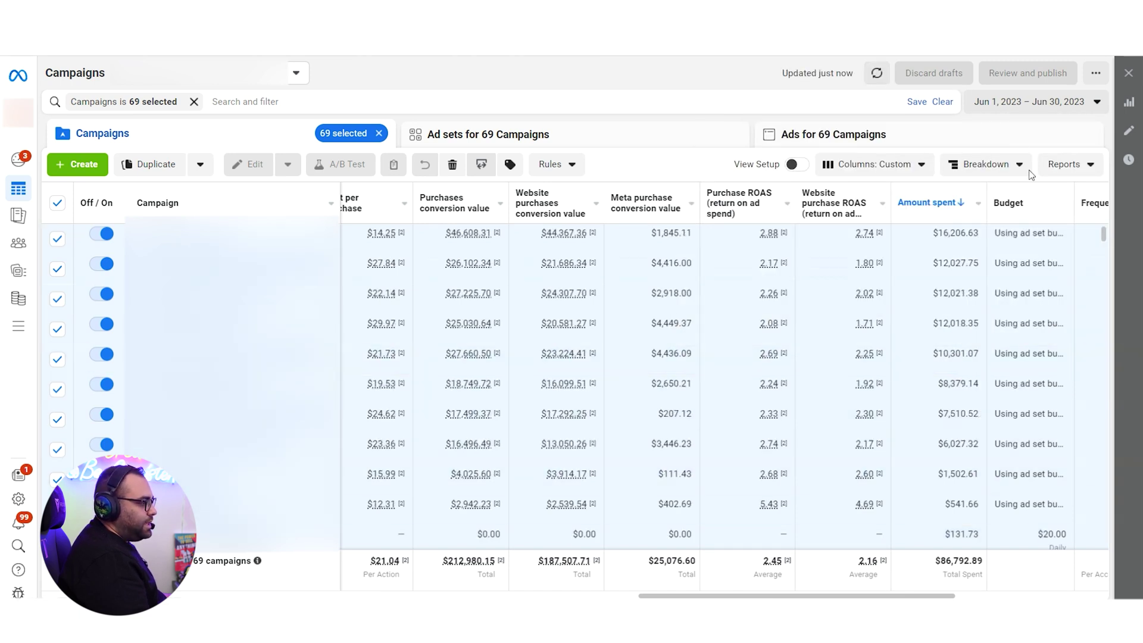
Step: Set the campaign report's date range to Jul 1, 2023 – Jul 31, 2023 to compare July's results with June's
click(1036, 102)
click(990, 187)
click(884, 278)
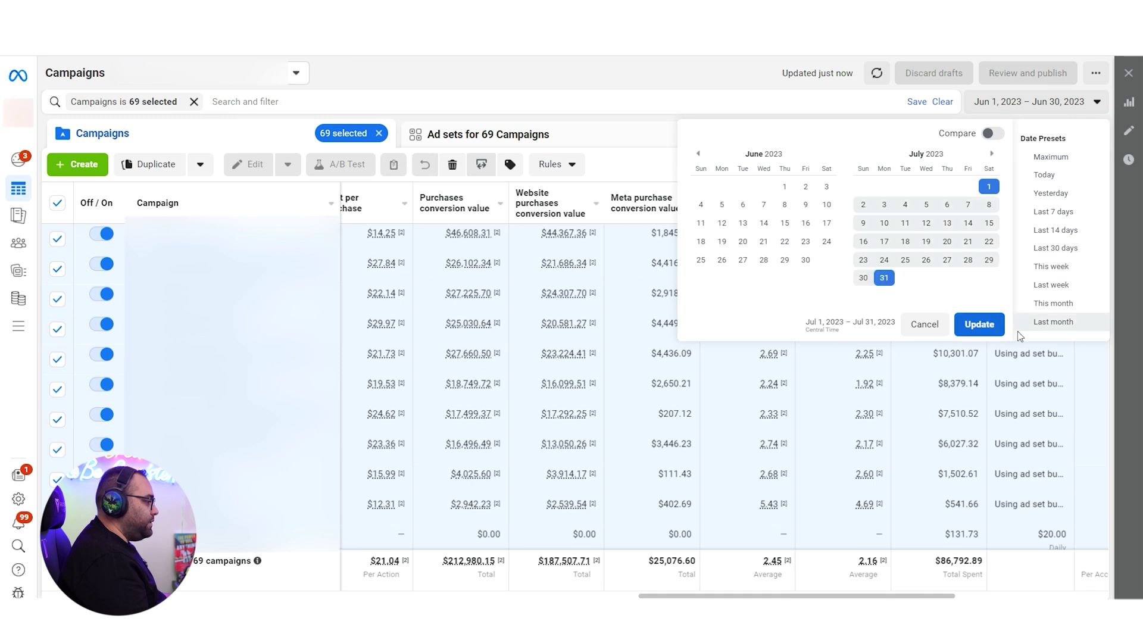
click(987, 329)
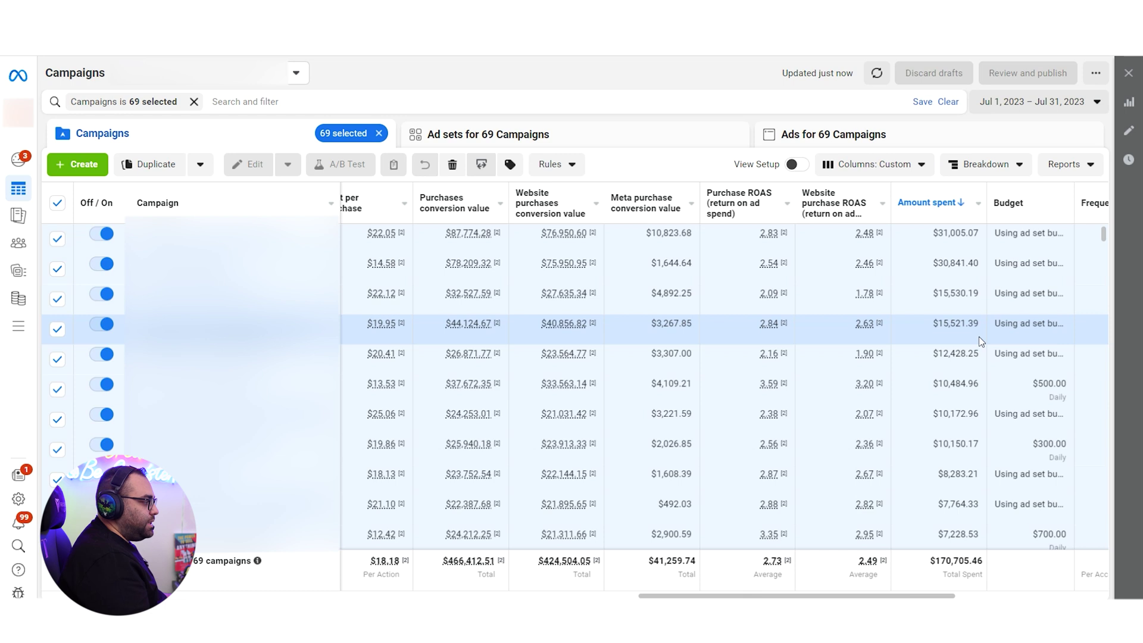
Step: Change the campaign report's date range to Aug 1, 2023 – Aug 31, 2023 to review August's results
click(1024, 106)
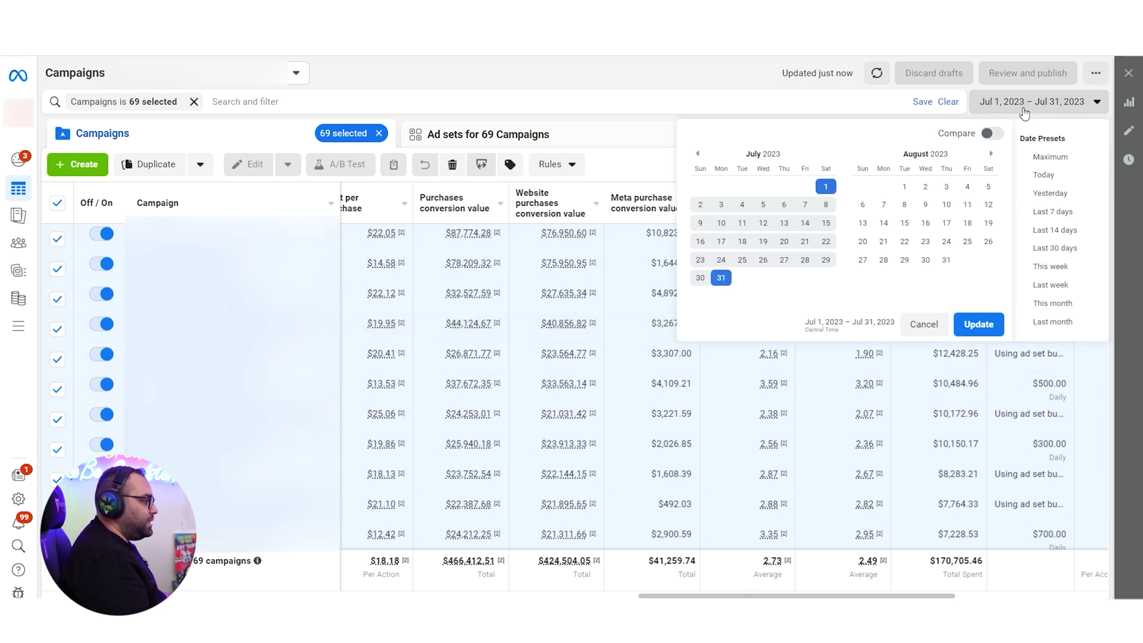
click(904, 189)
click(946, 260)
click(974, 322)
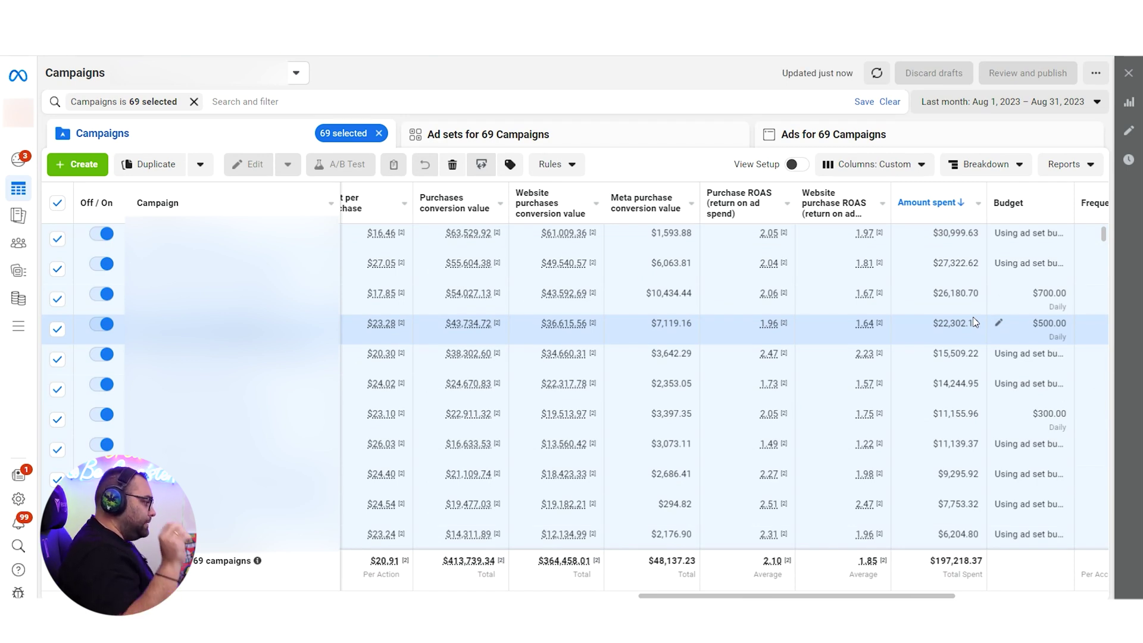
Step: Change the campaign report's date range to Sep 1, 2023 – Sep 22, 2023 to review September's results to date
click(1036, 101)
click(968, 186)
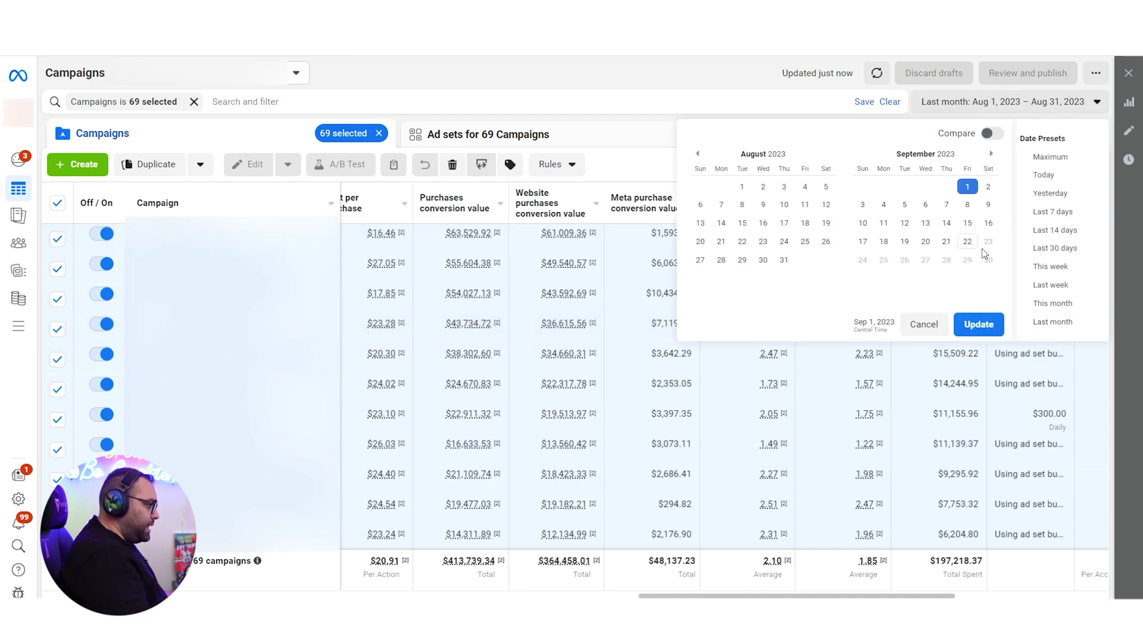
click(967, 241)
click(990, 331)
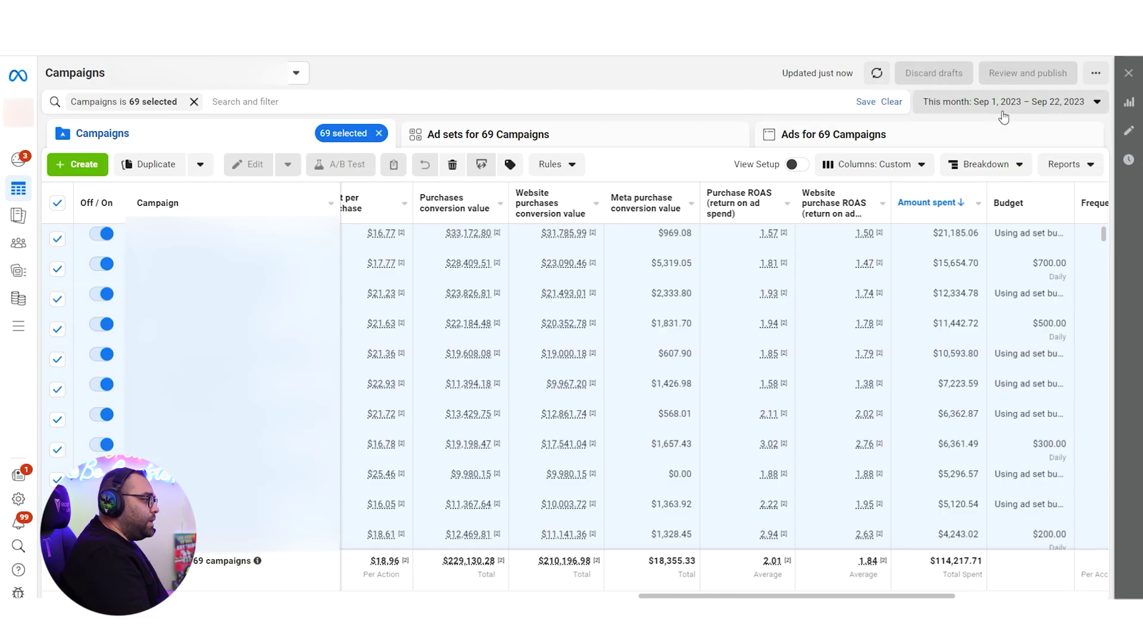
Step: Change the campaign report's date range back to Mar 1, 2023 – Mar 31, 2023 to revisit March's results
click(1003, 111)
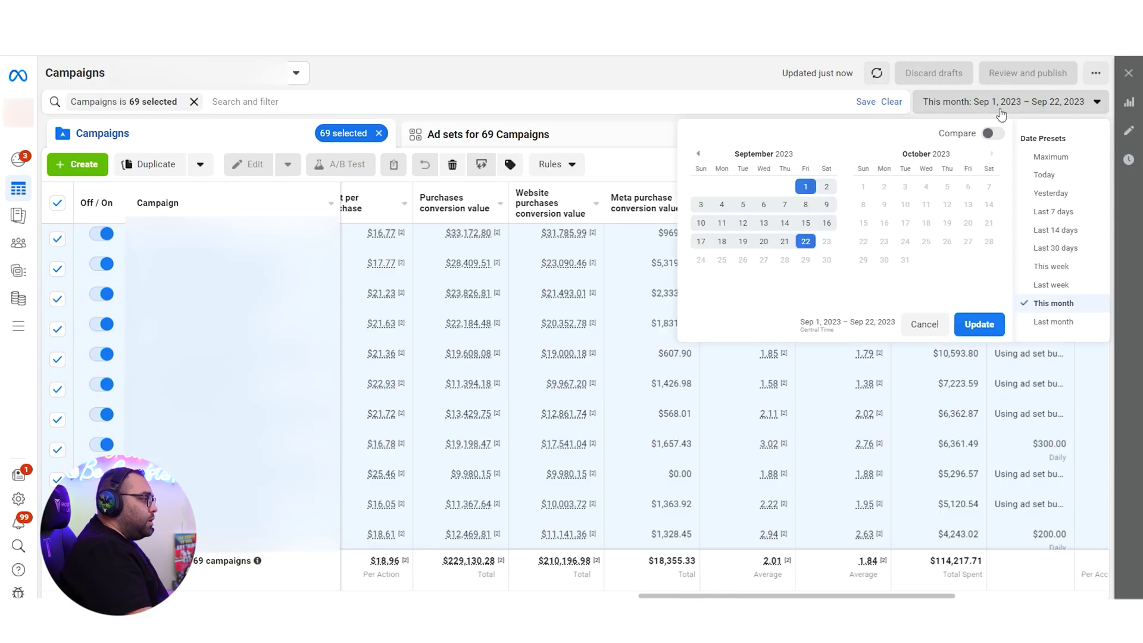
double_click(698, 157)
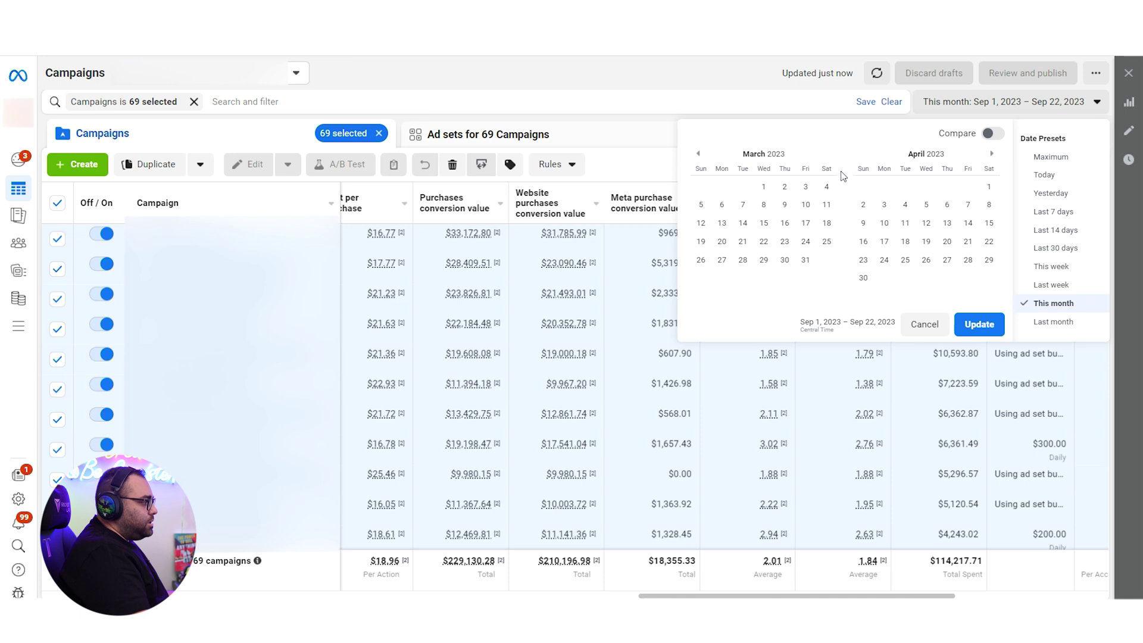
click(764, 187)
click(806, 260)
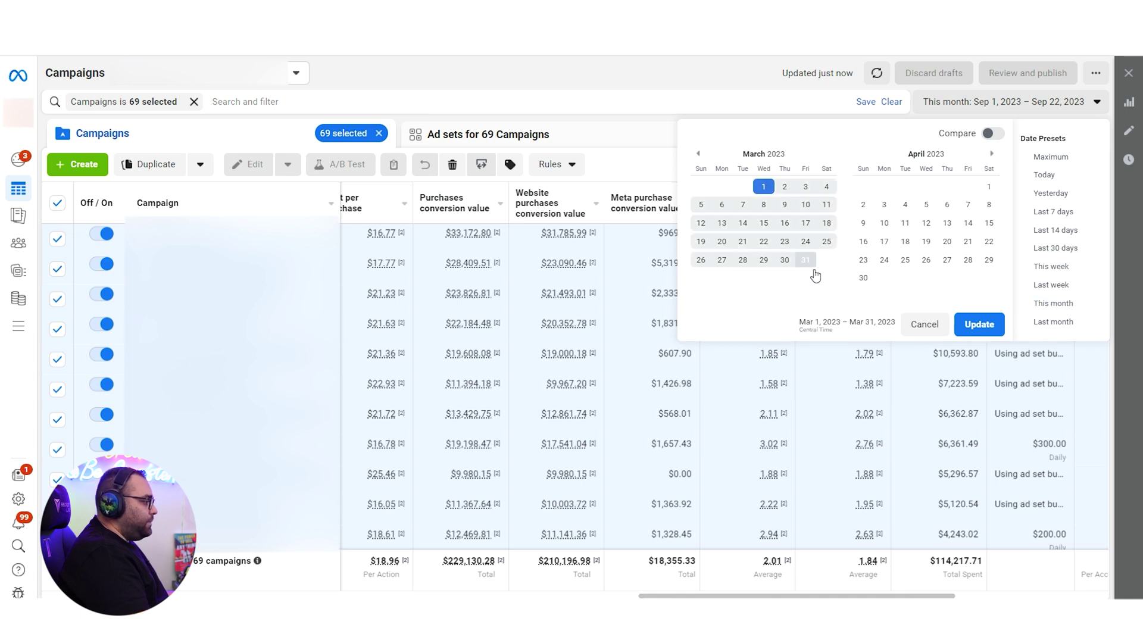
click(980, 324)
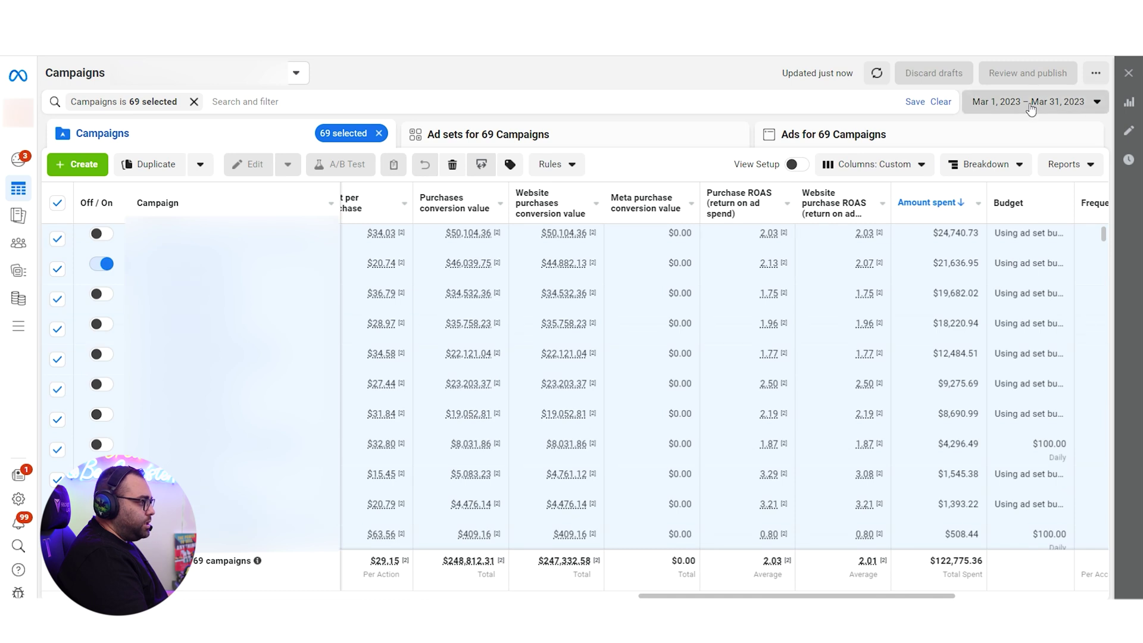
Step: Change the campaign report's date range to Apr 1, 2023 – Apr 30, 2023 to revisit April's results
click(1059, 103)
click(989, 188)
click(863, 277)
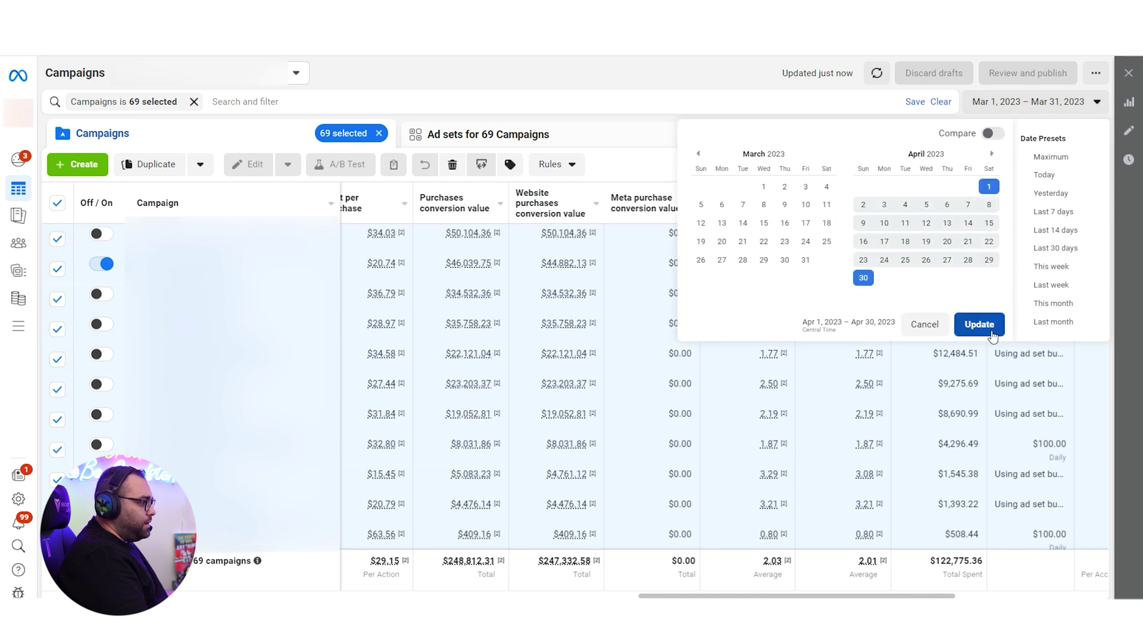
click(979, 324)
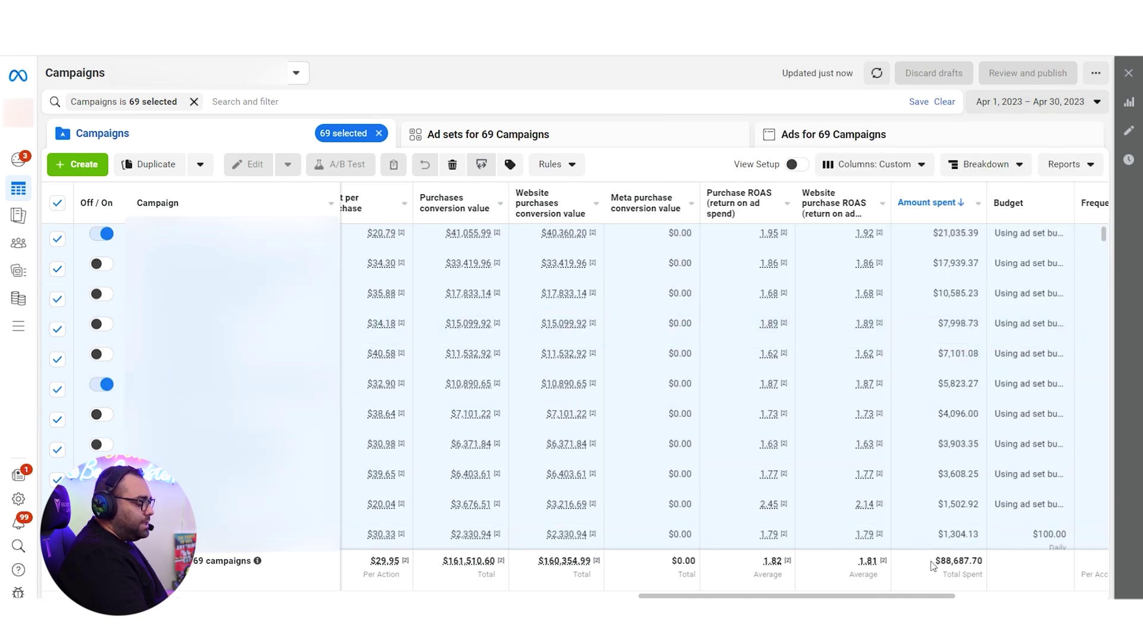